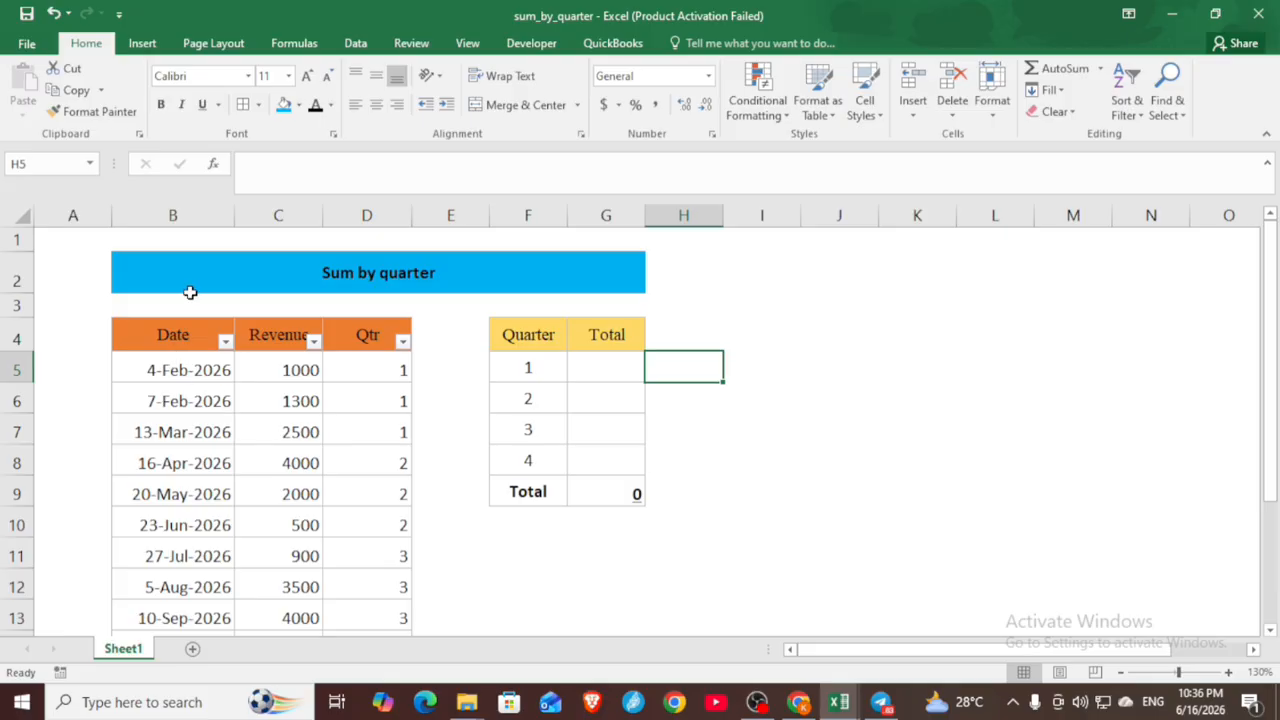
Review the Date, Revenue and Qtr data down to its total row and the quarters listed in the Quarter summary table.
click(197, 338)
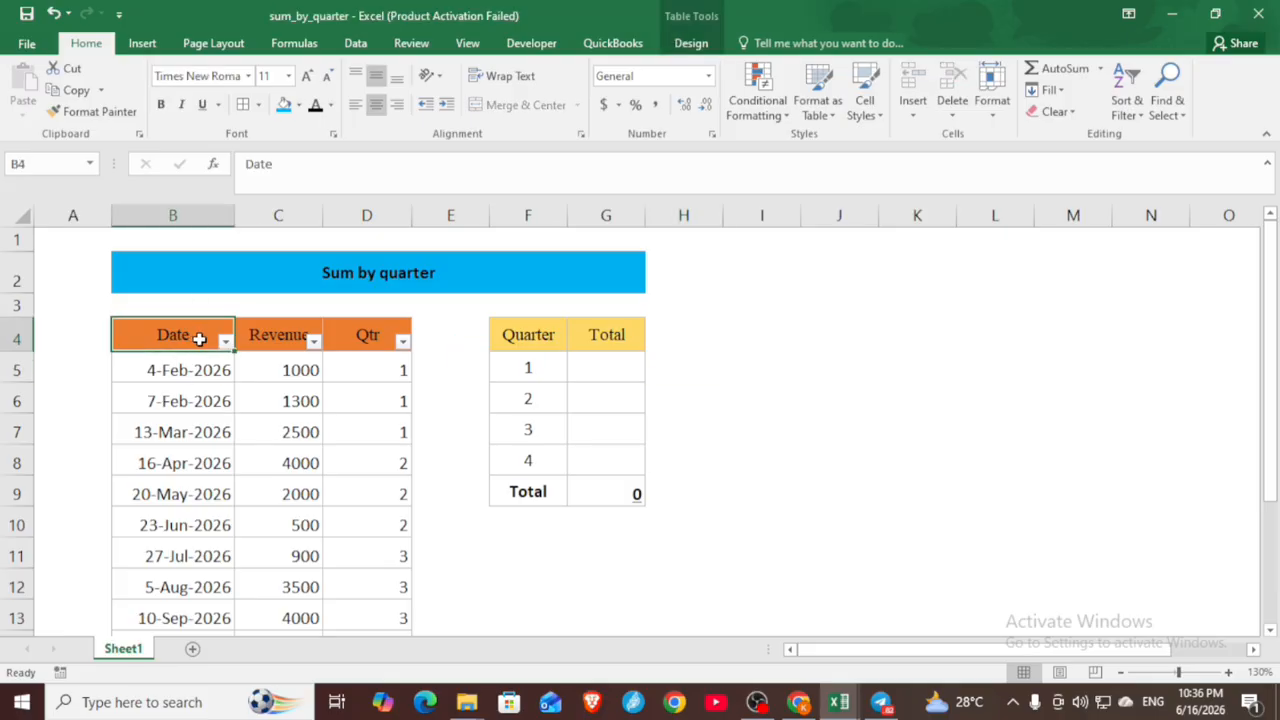
click(268, 337)
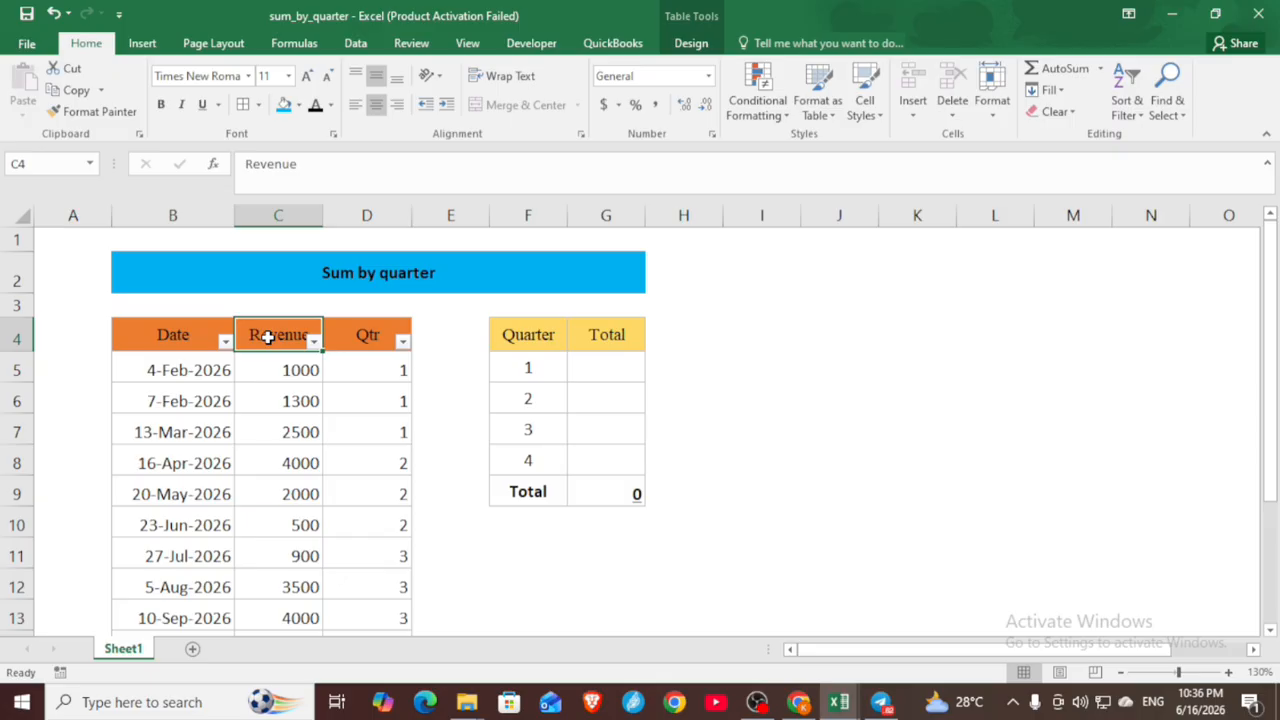
click(368, 340)
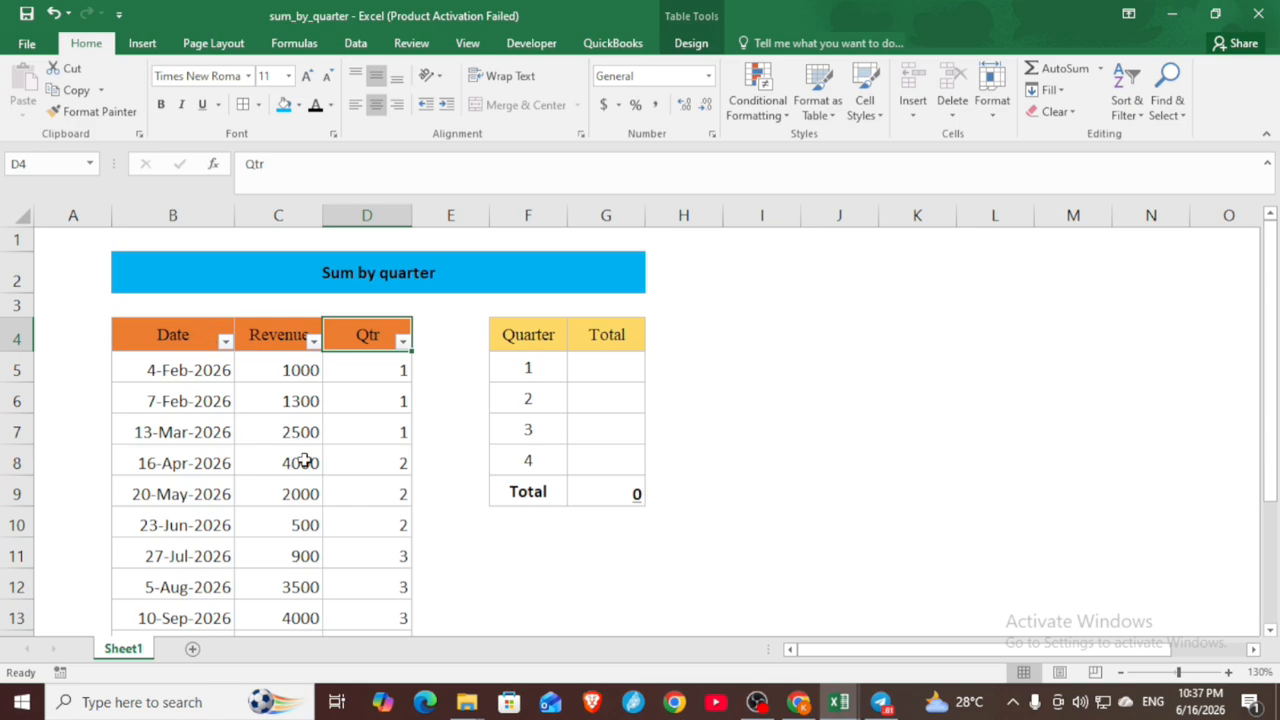
click(524, 369)
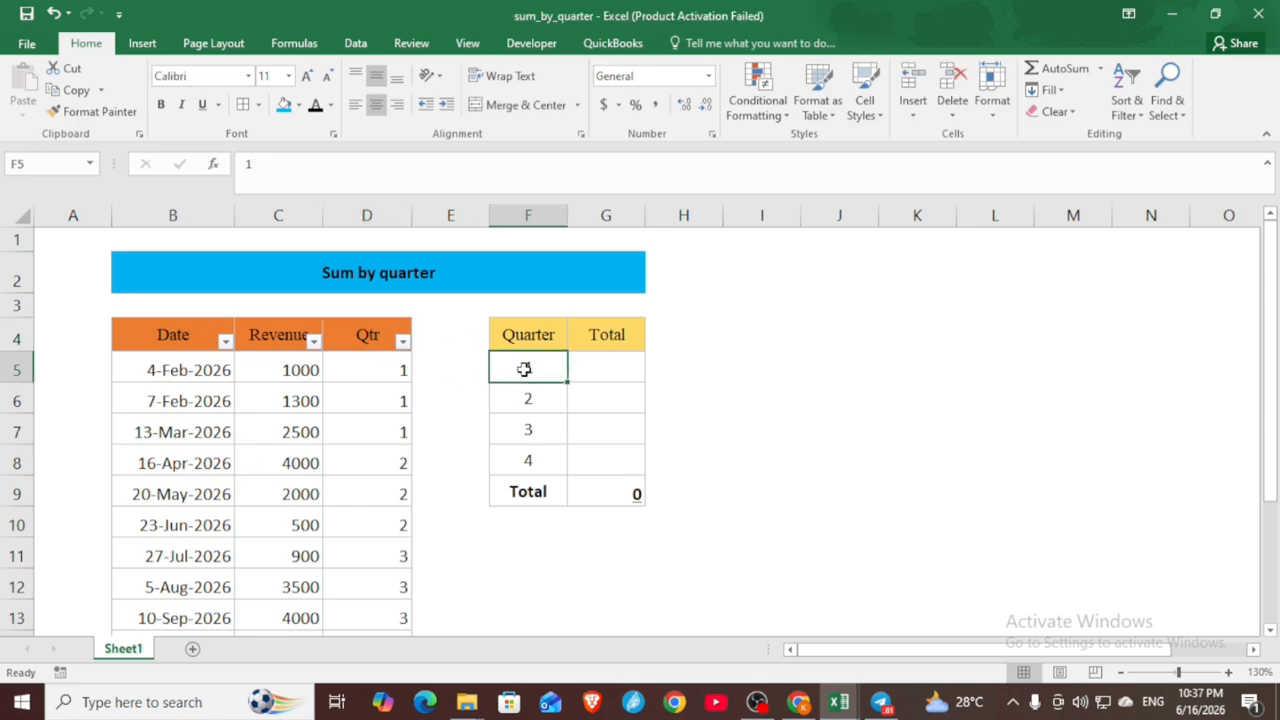
click(543, 407)
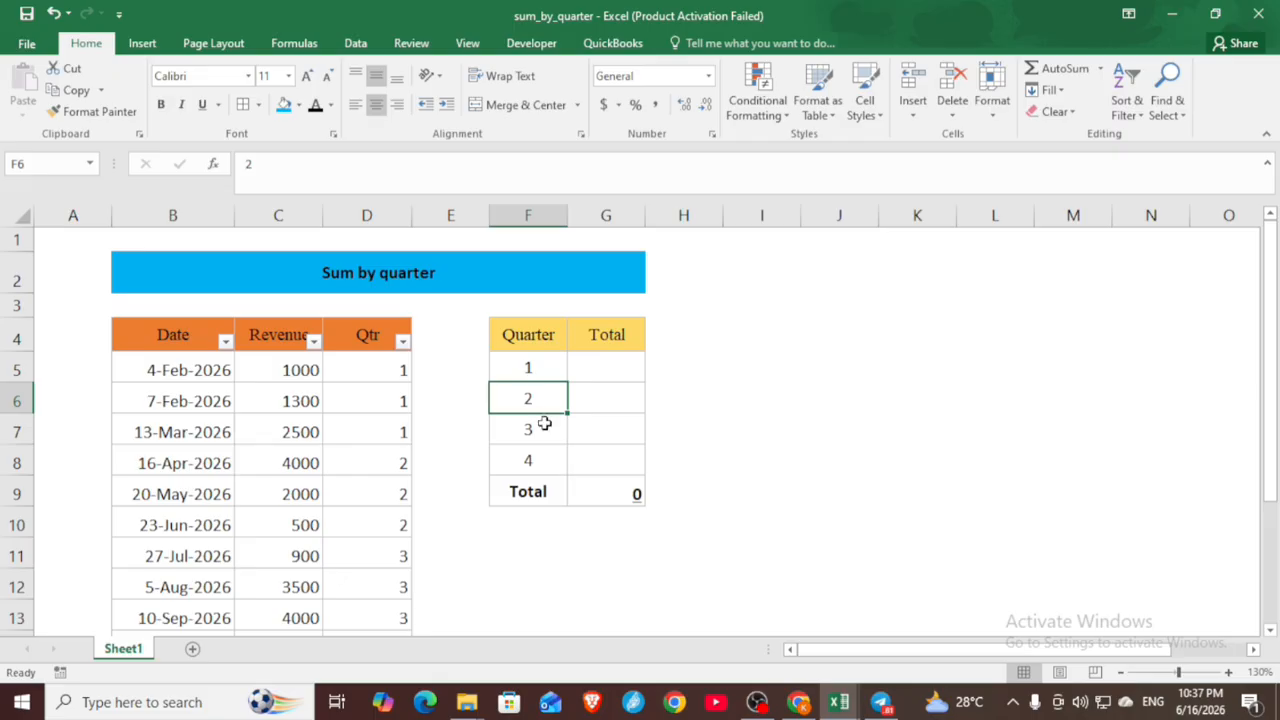
click(550, 430)
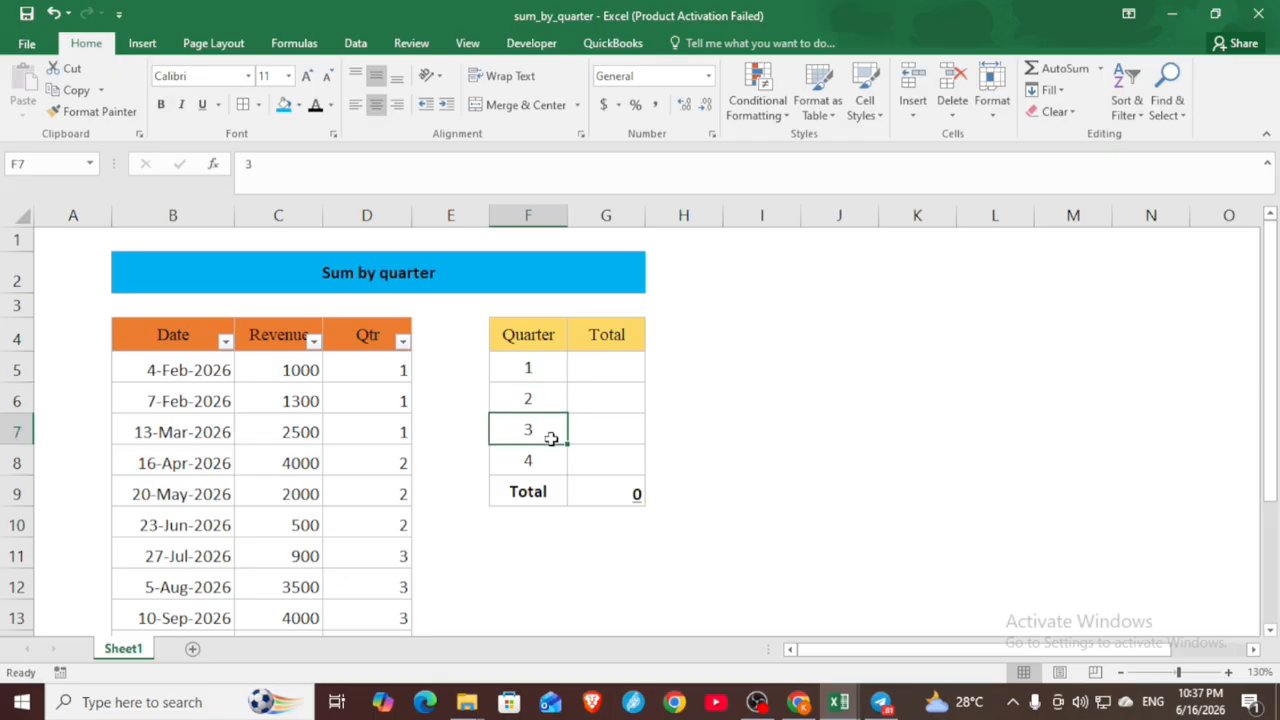
click(551, 457)
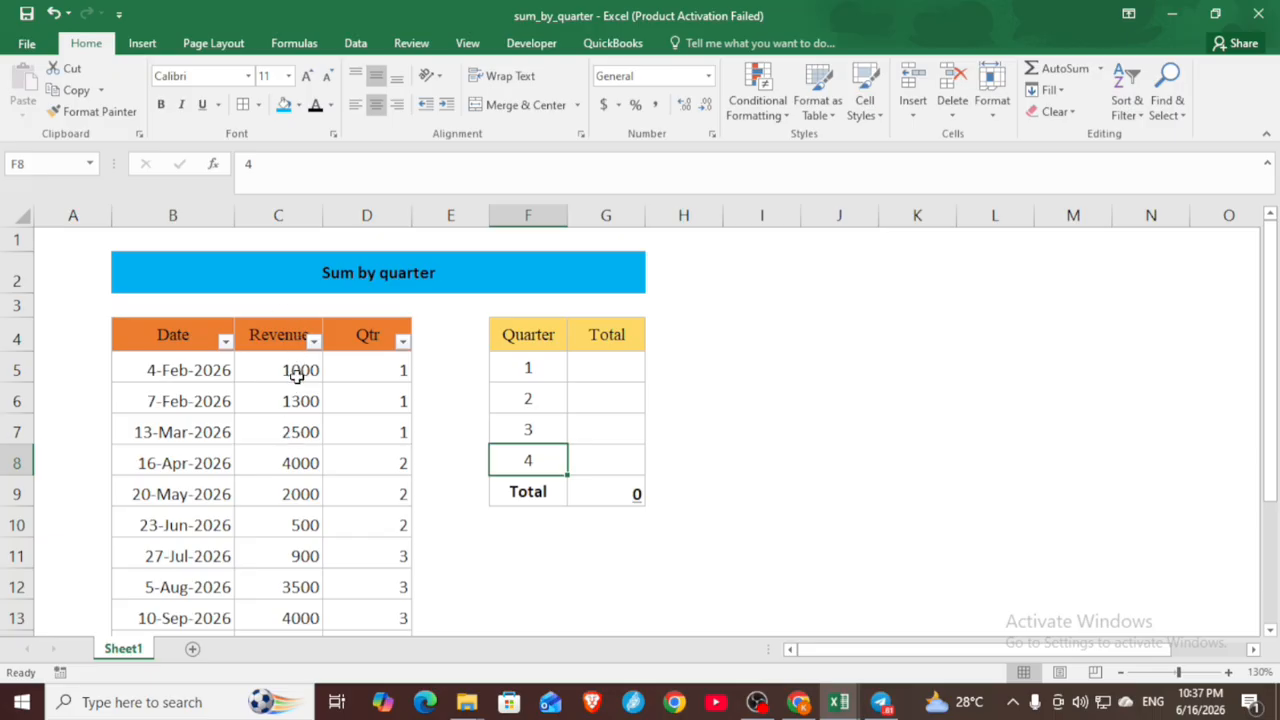
scroll(297, 372, down, 1)
scroll(297, 365, up, 1)
scroll(295, 350, down, 1)
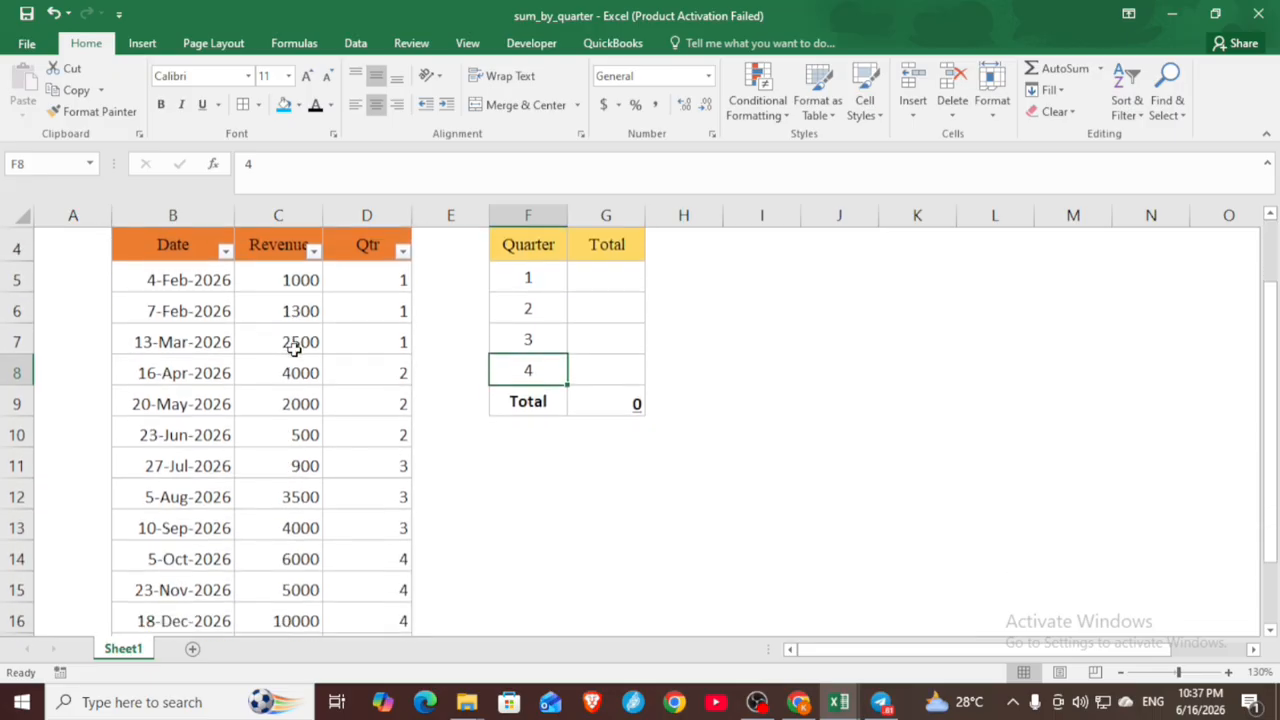
scroll(296, 420, down, 2)
scroll(300, 497, up, 3)
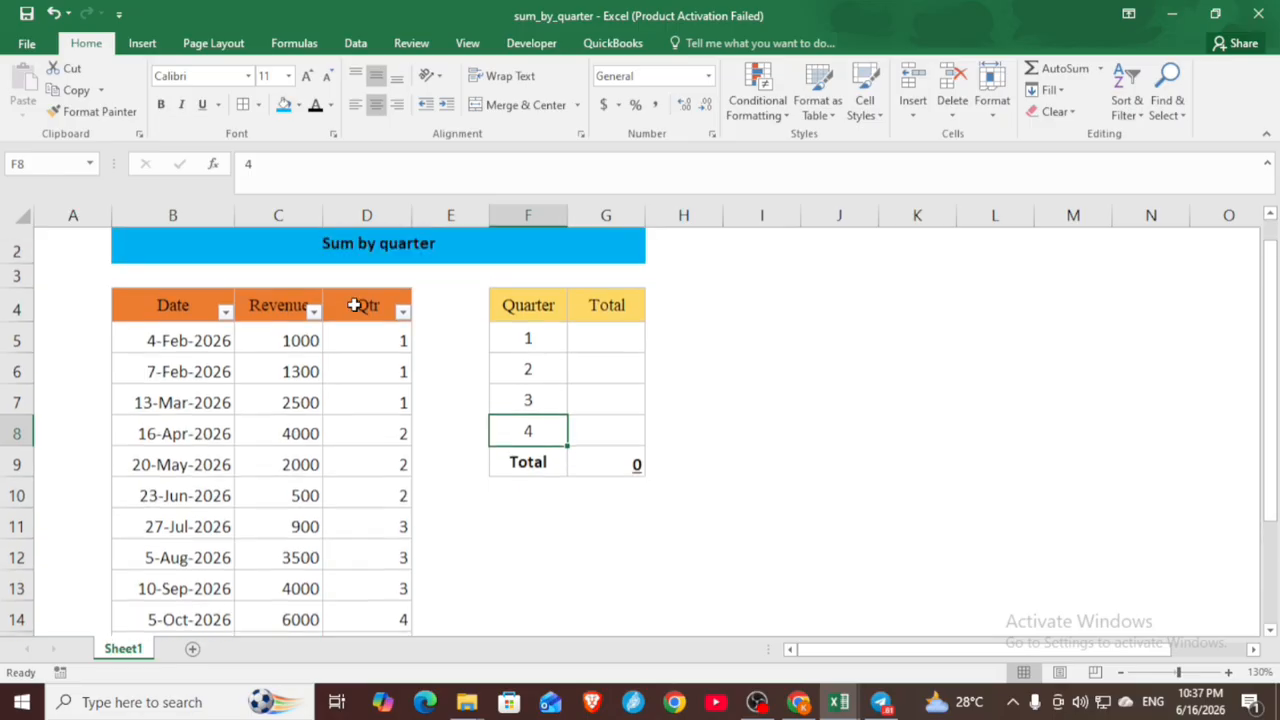
scroll(354, 305, up, 1)
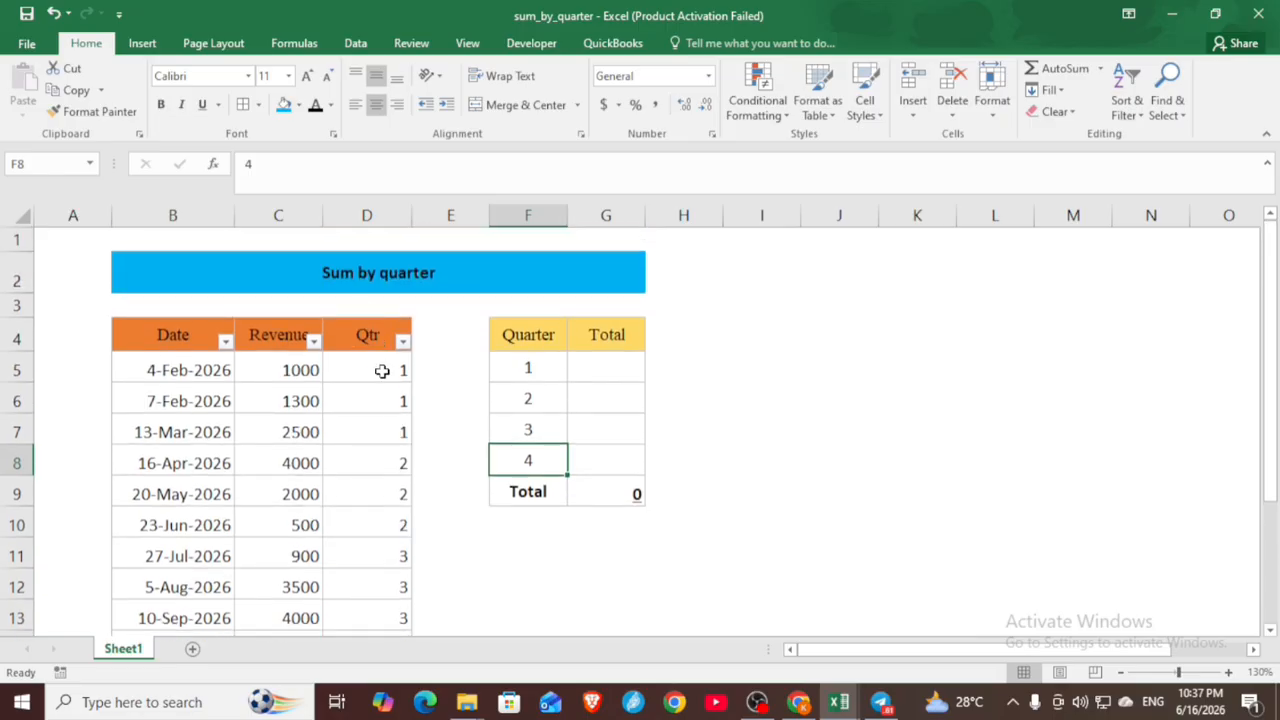
scroll(382, 371, down, 2)
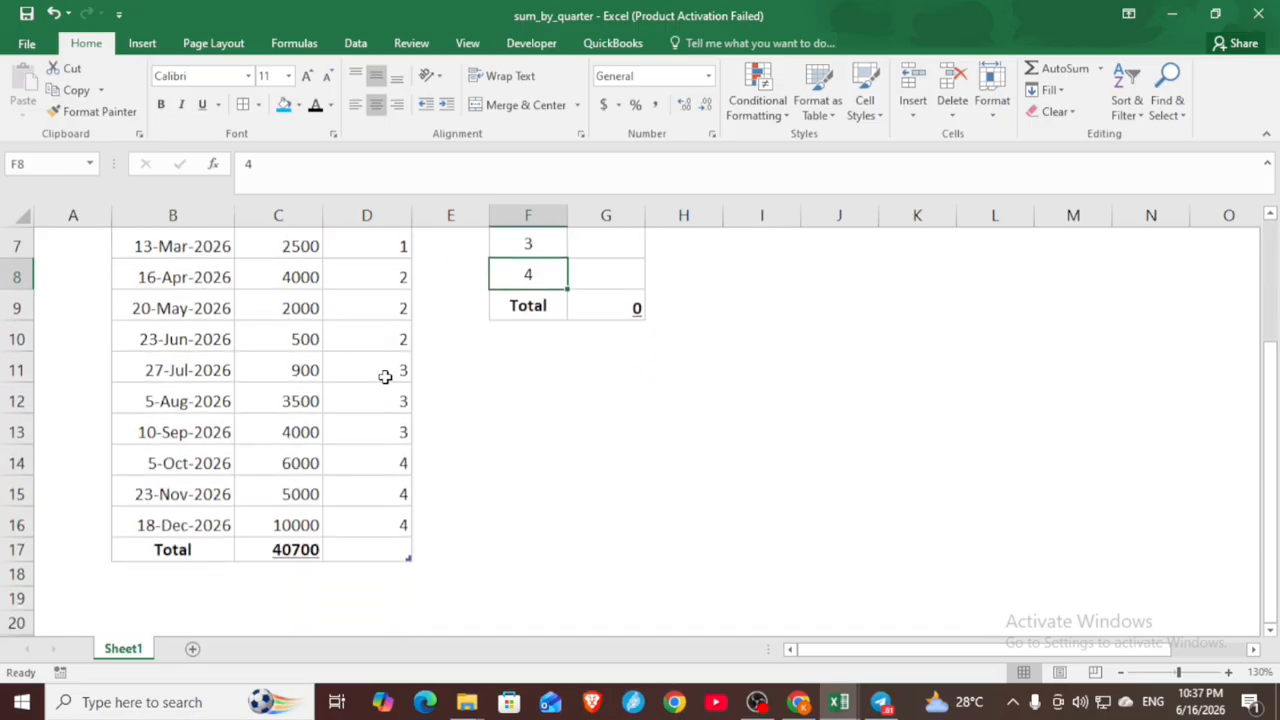
scroll(383, 373, up, 2)
scroll(385, 376, up, 1)
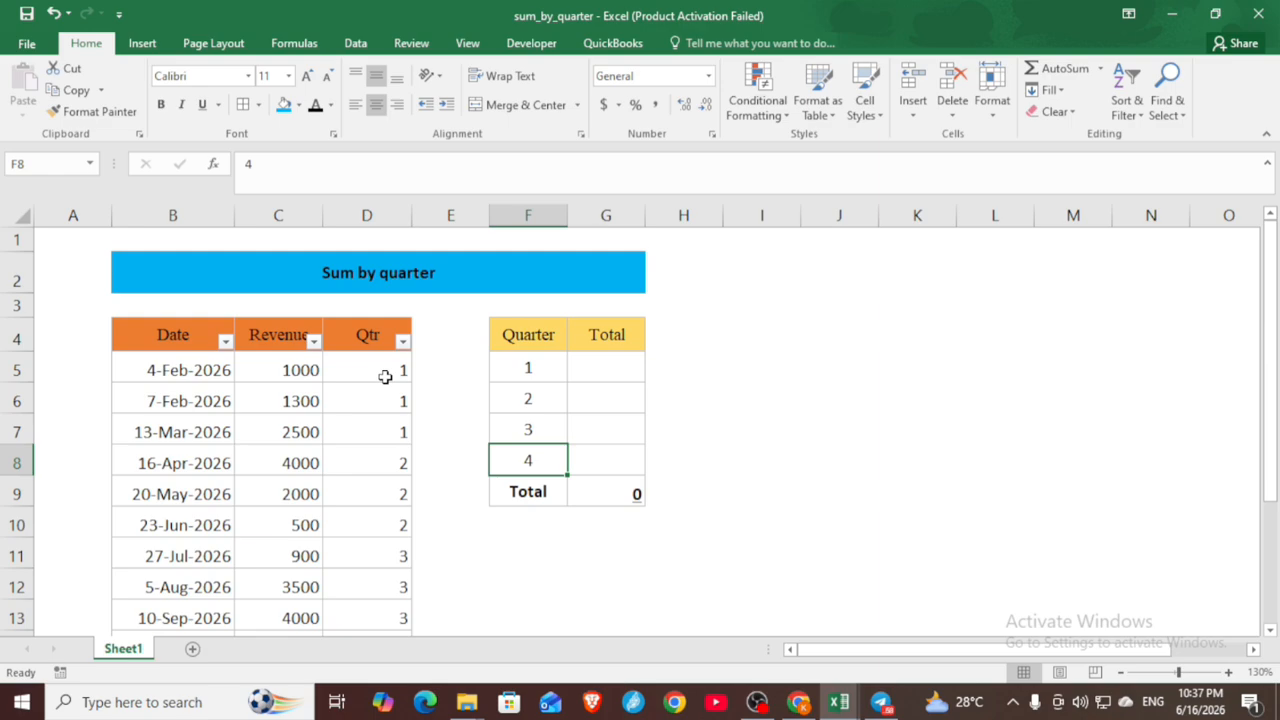
Widen the summary table's Total column slightly and fill the quarter 1 row (F5:G5) with light blue.
click(617, 377)
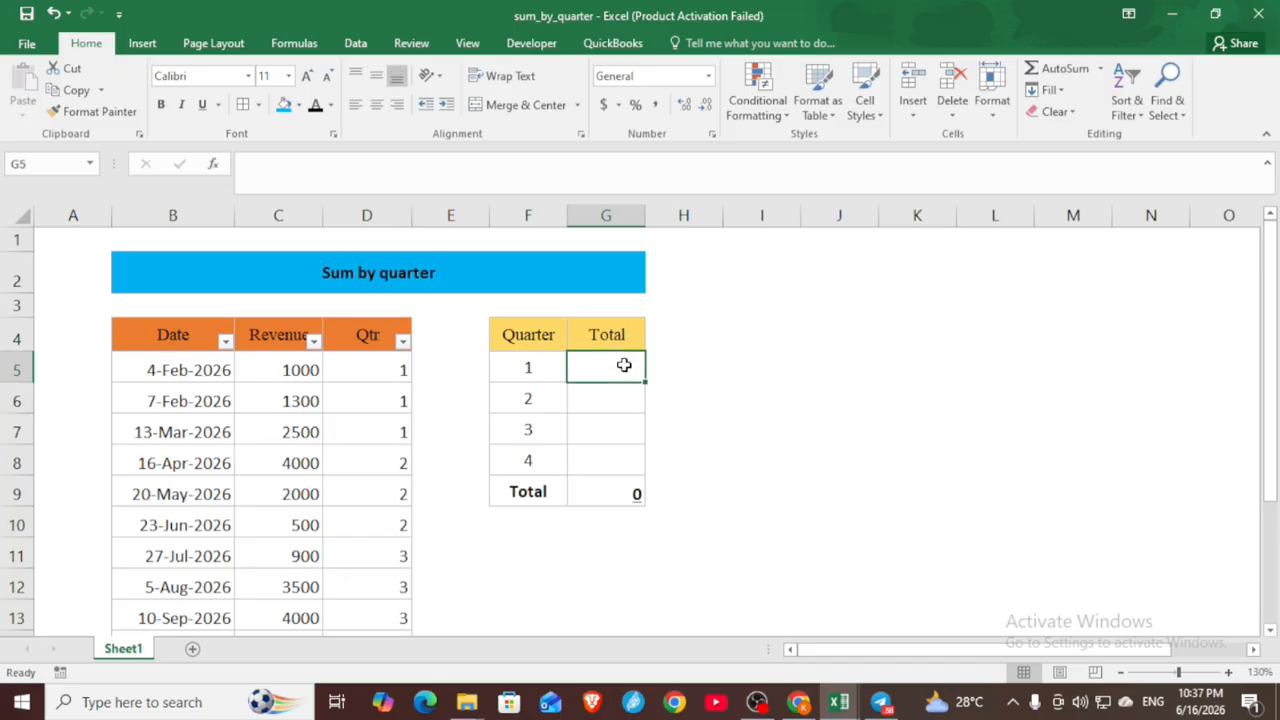
drag(646, 218, 672, 227)
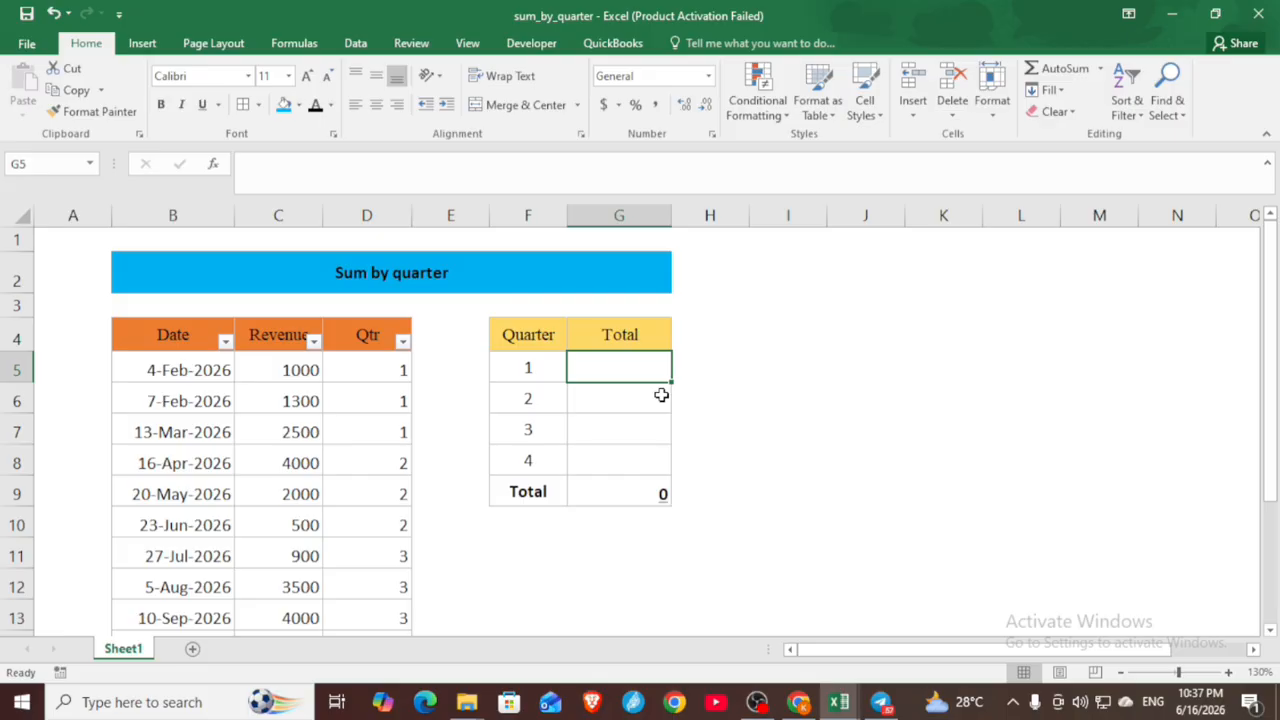
click(534, 373)
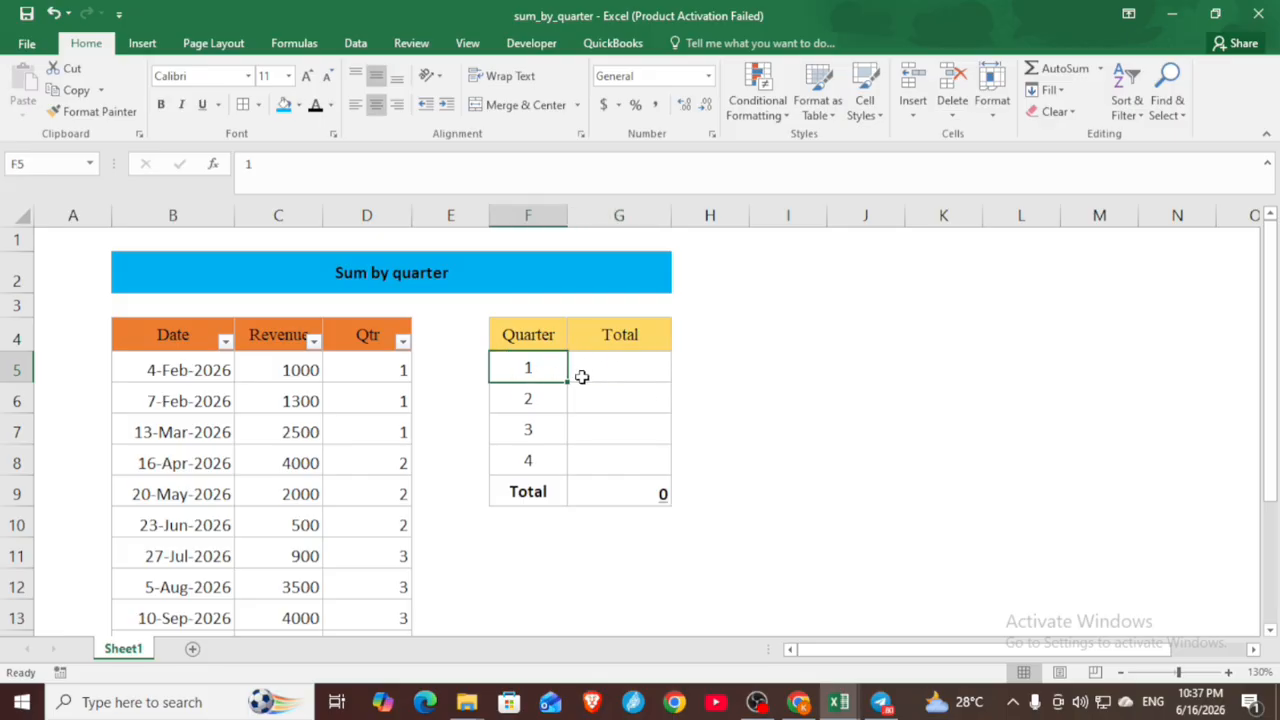
key(Tab)
drag(539, 369, 615, 370)
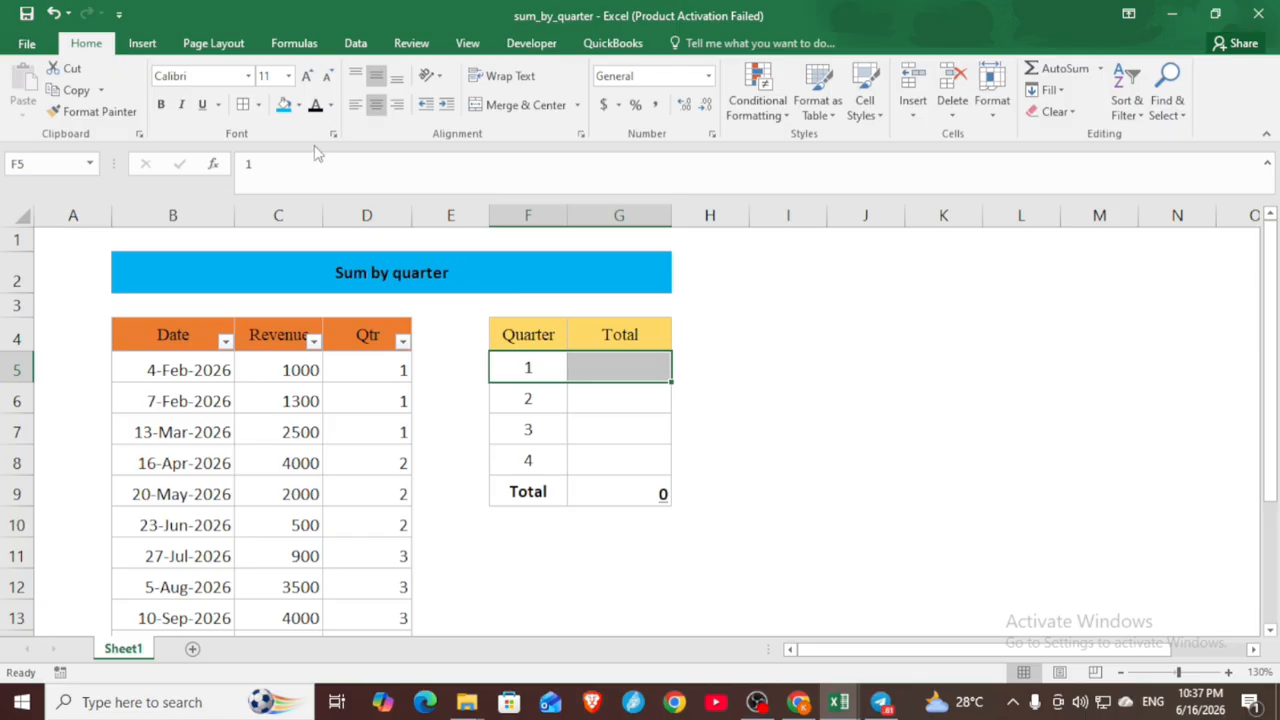
click(285, 108)
Start a SUMIF formula in G5 with the Qtr cells D5:D16 as its range.
click(617, 366)
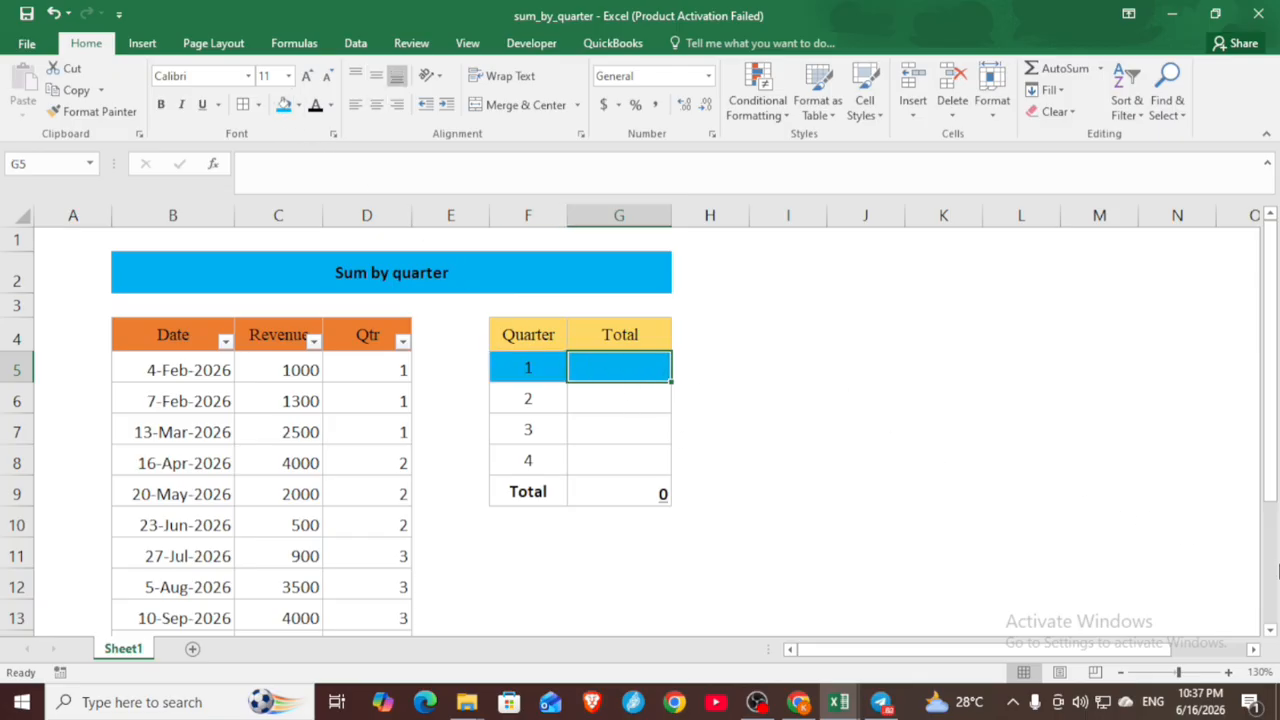
text(=)
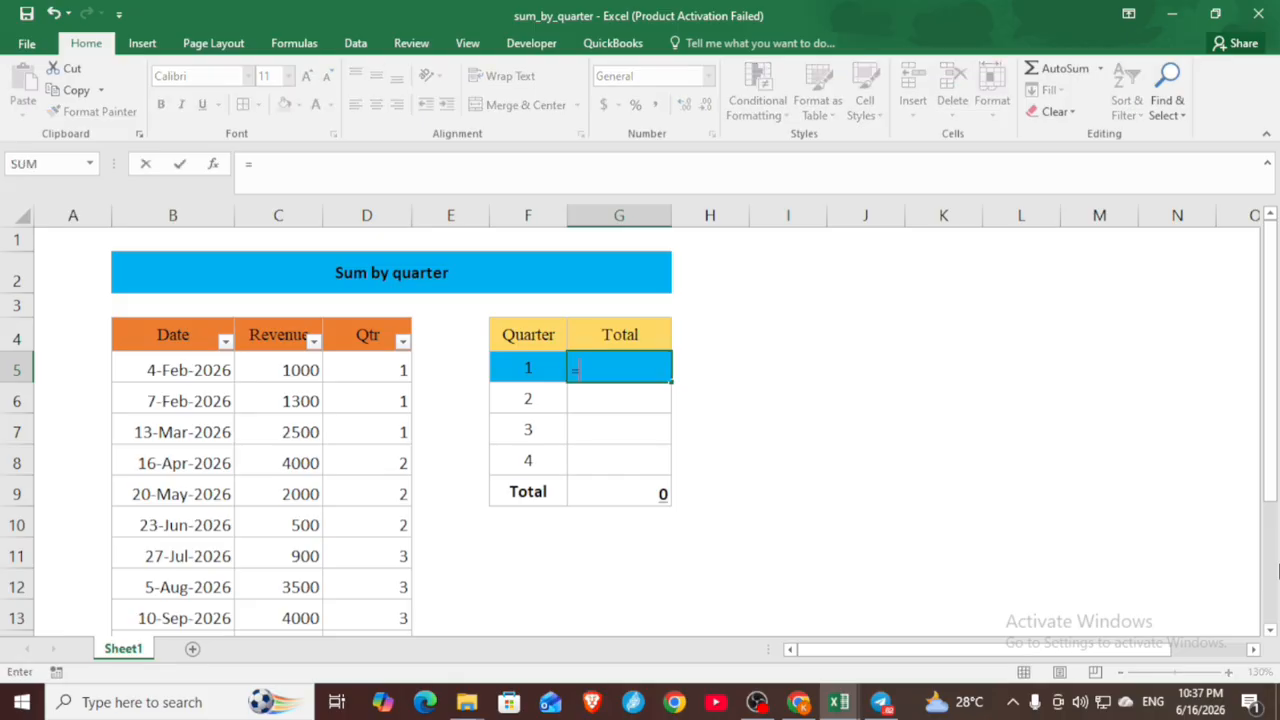
text(SUM)
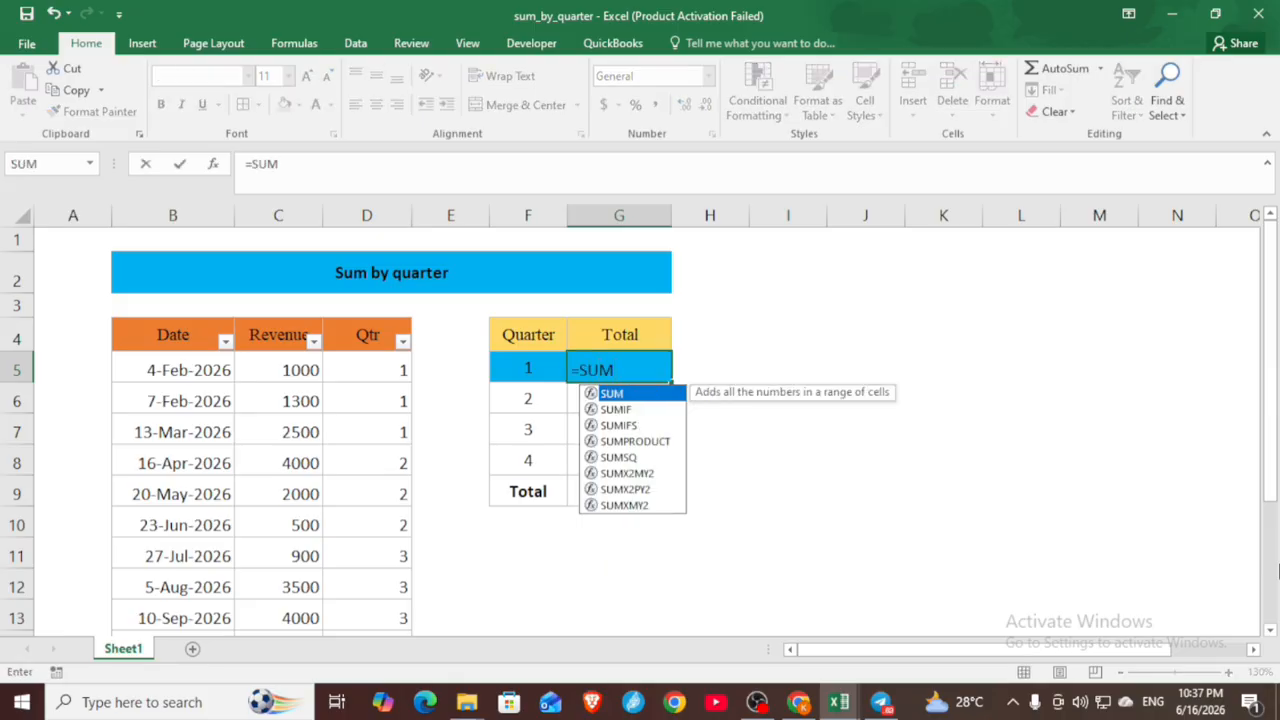
text(IF)
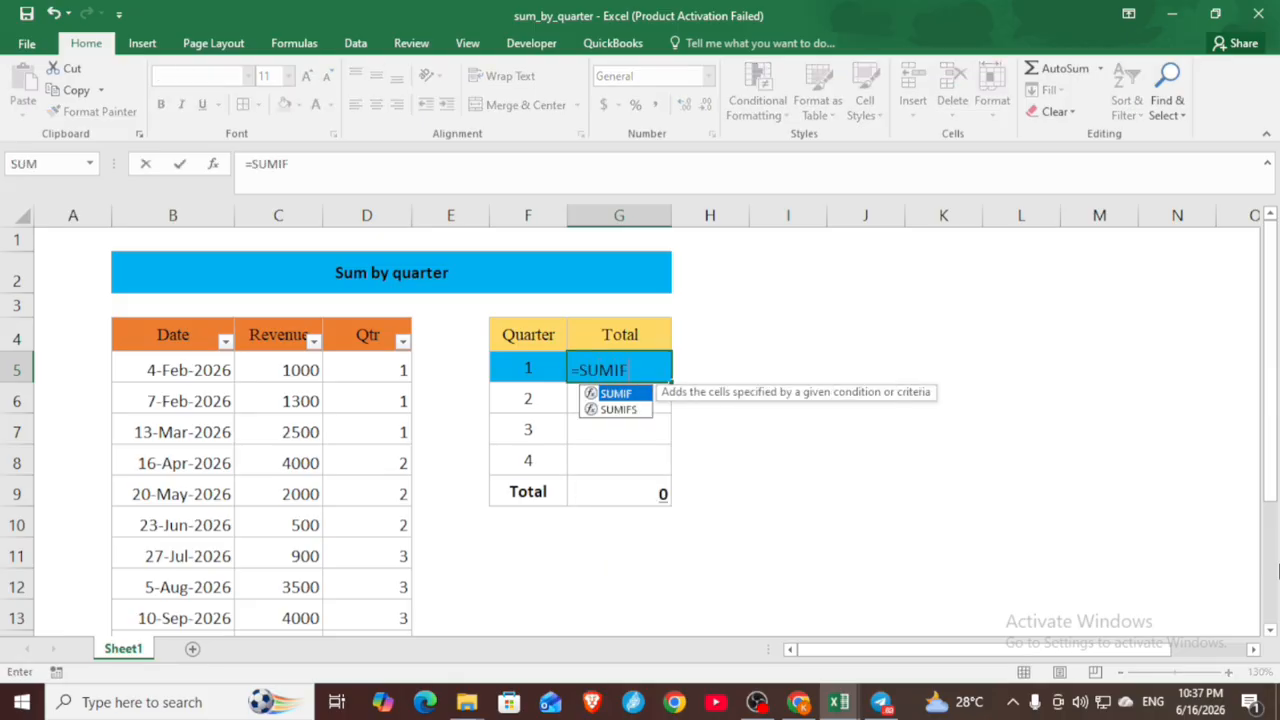
text(()
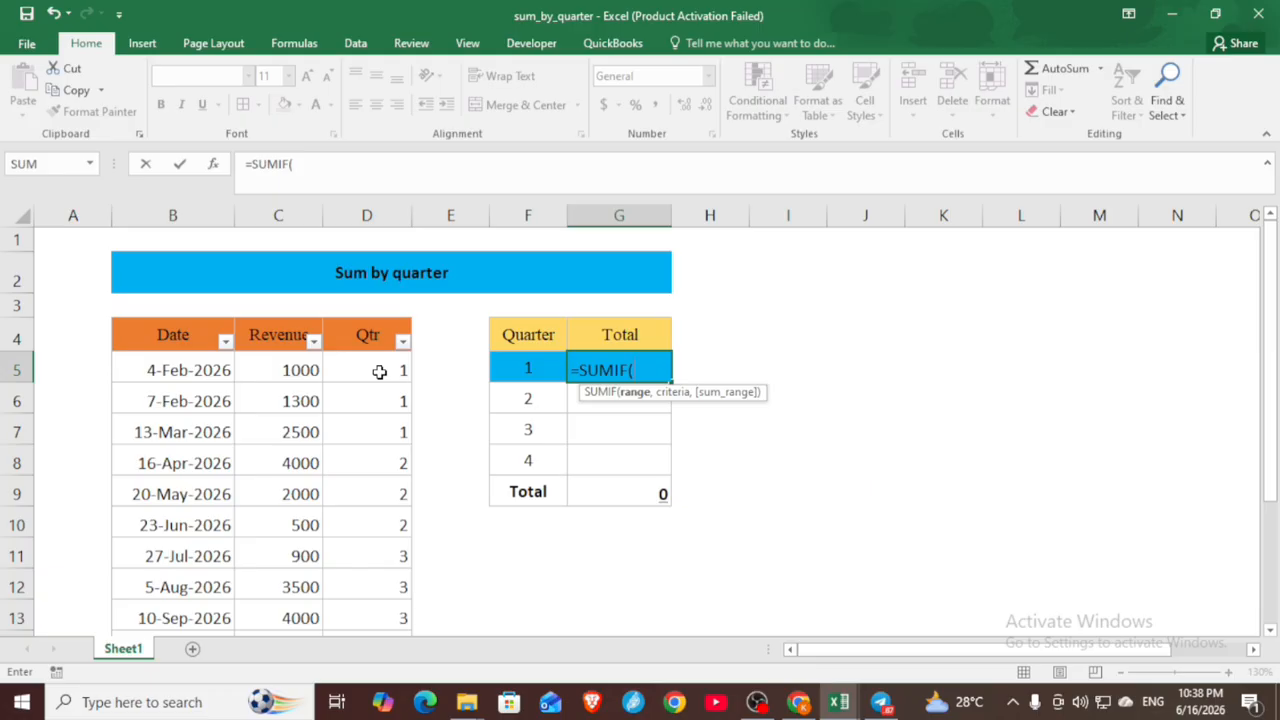
drag(379, 371, 369, 563)
scroll(371, 557, up, 2)
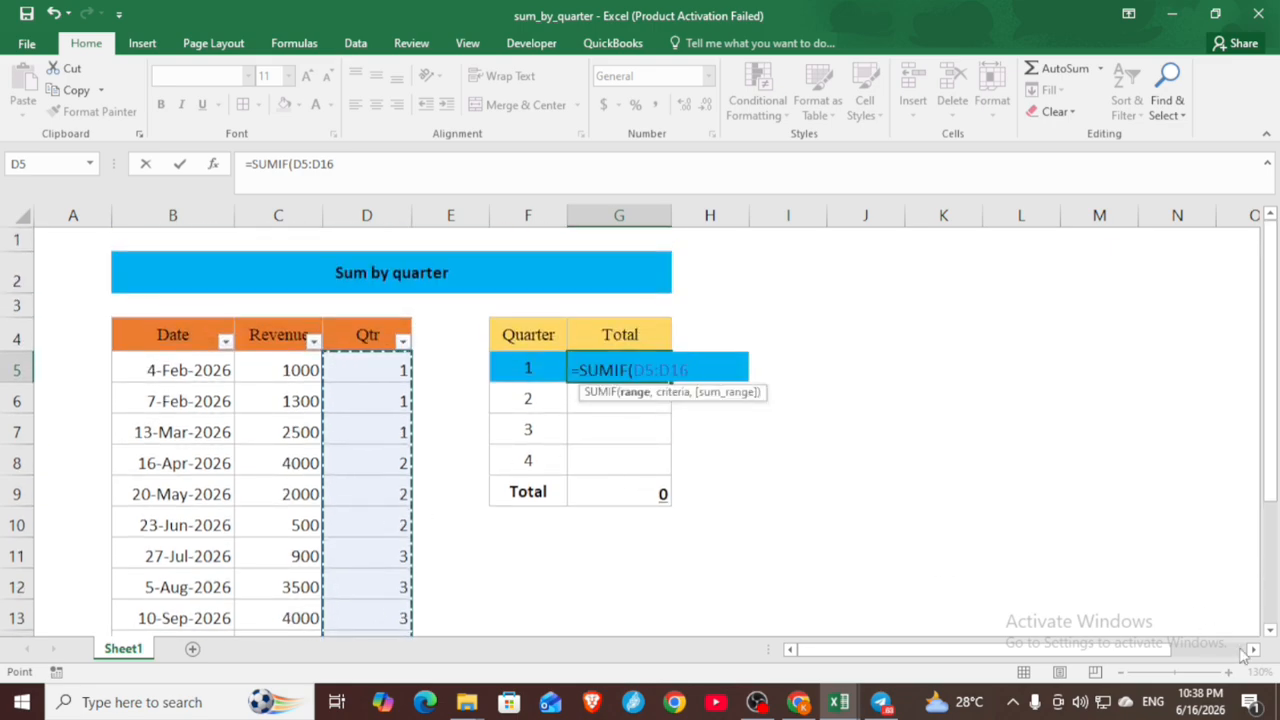
Complete the SUMIF formula in G5 with F5 as the criteria and the Revenue cells C5:C16 as the sum range.
text(,)
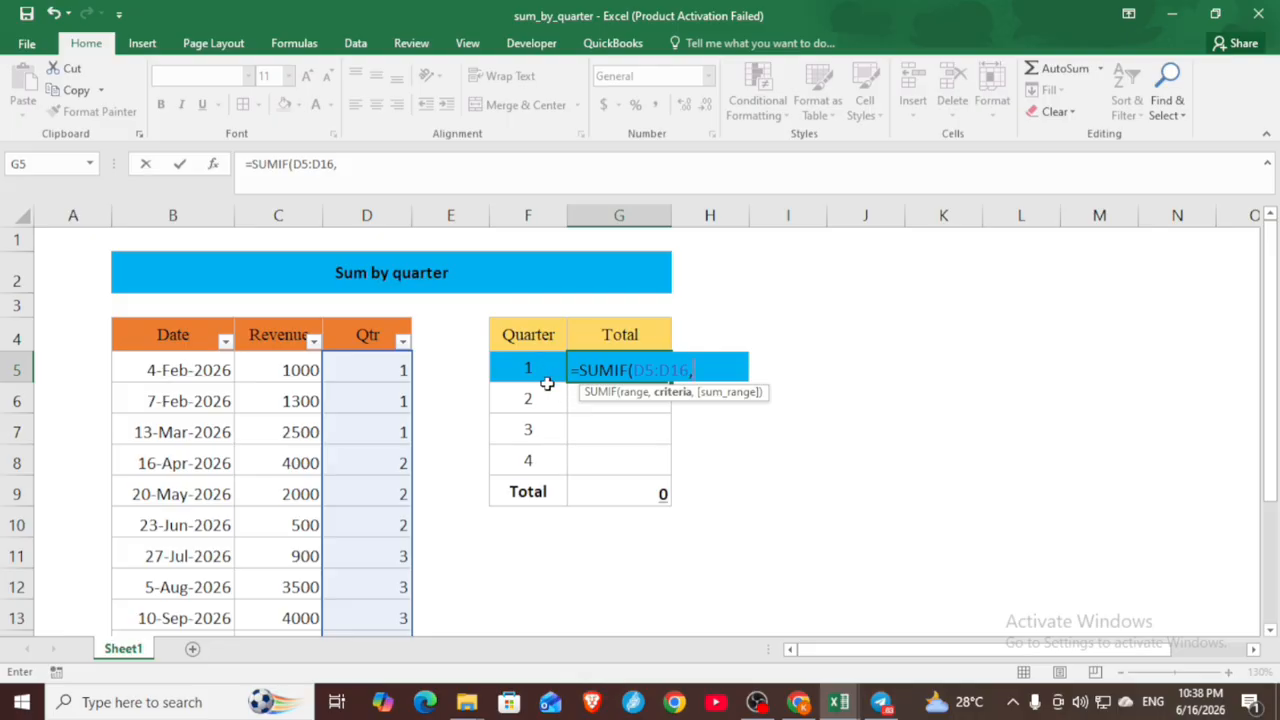
click(548, 370)
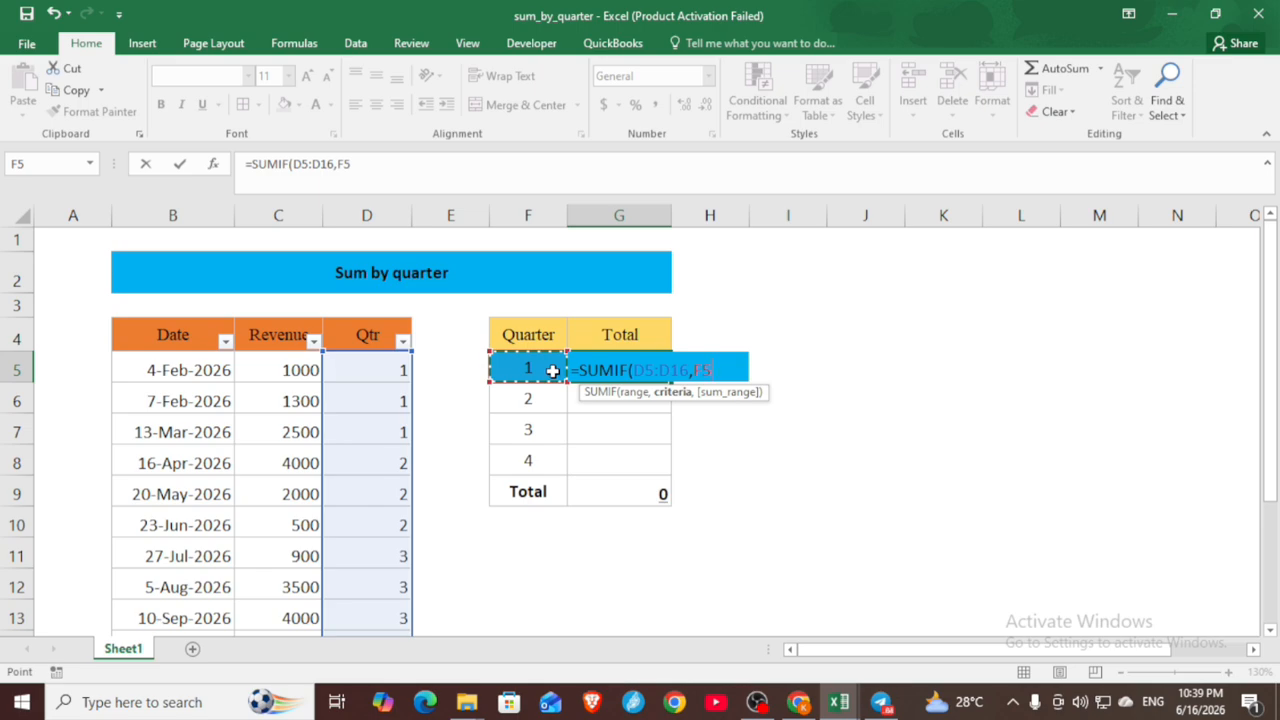
text(,)
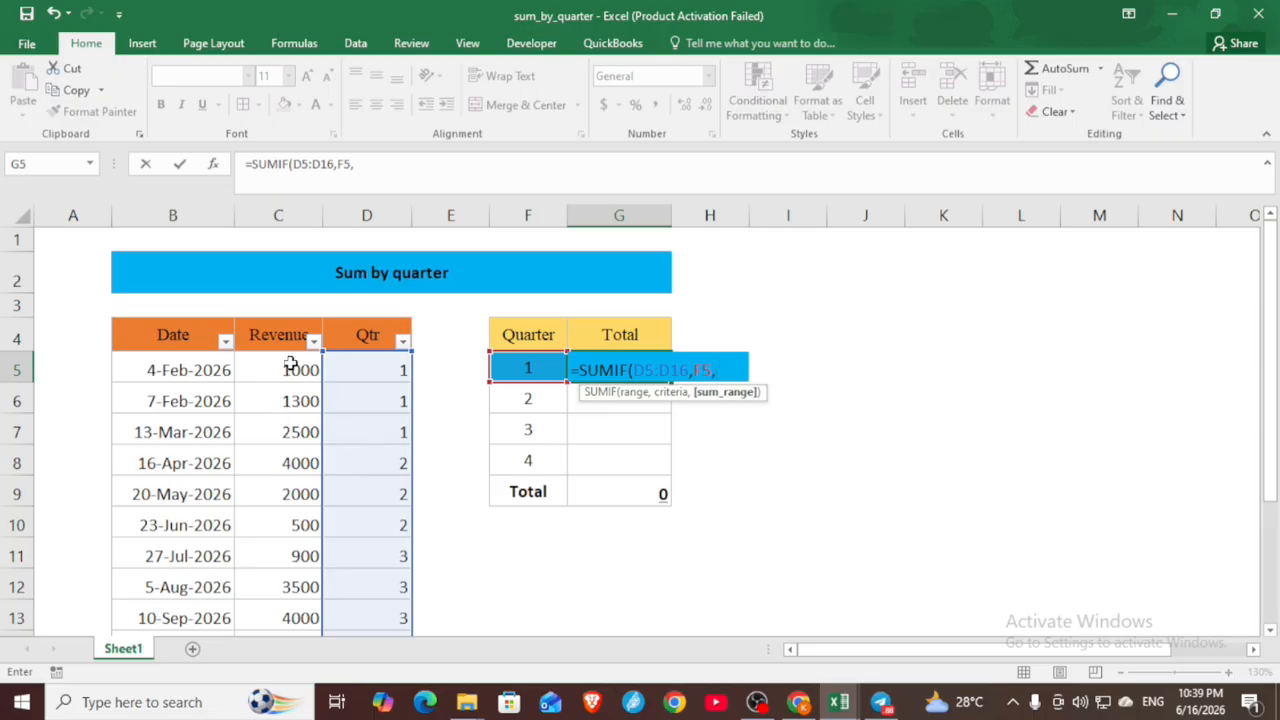
drag(290, 365, 306, 557)
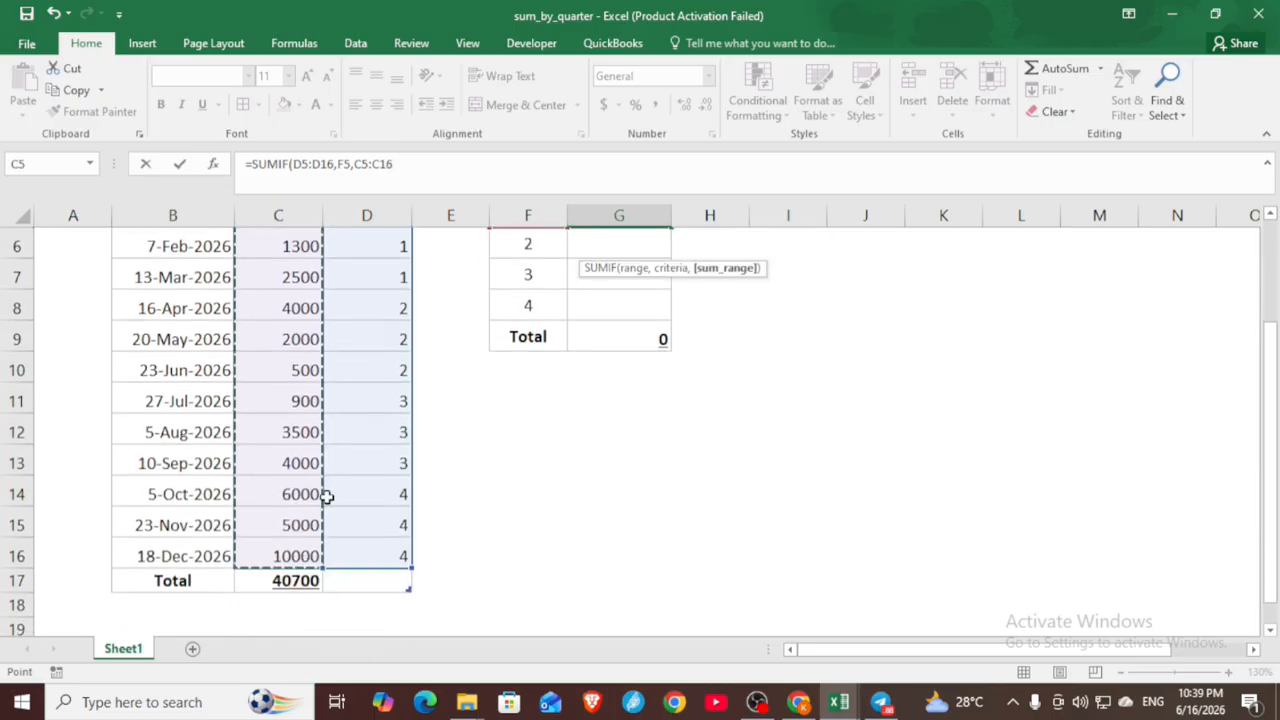
scroll(610, 420, up, 2)
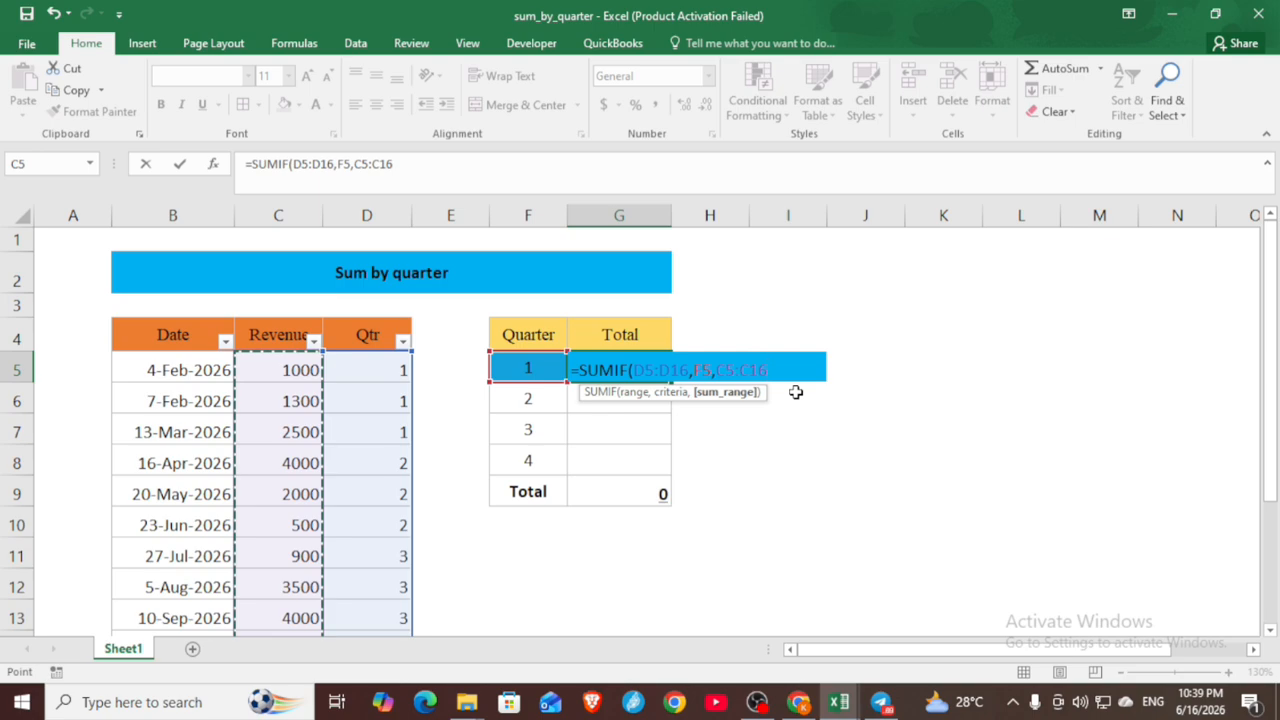
text())
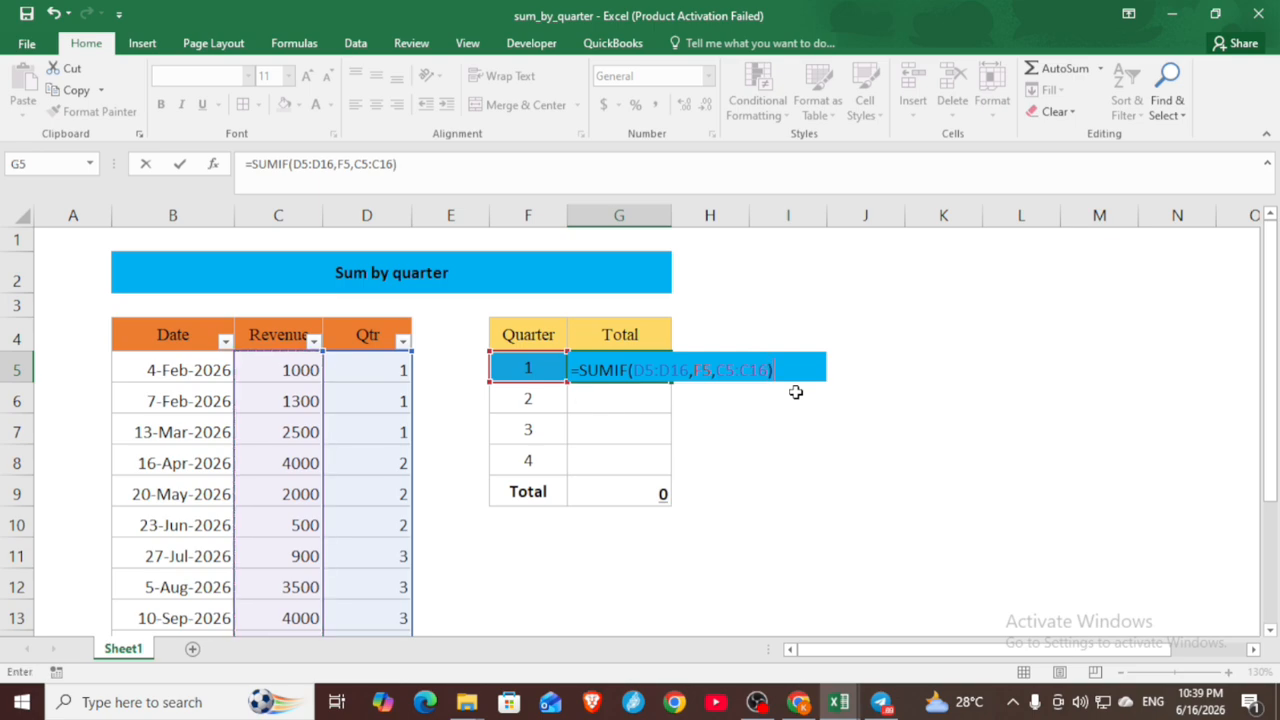
key(Return)
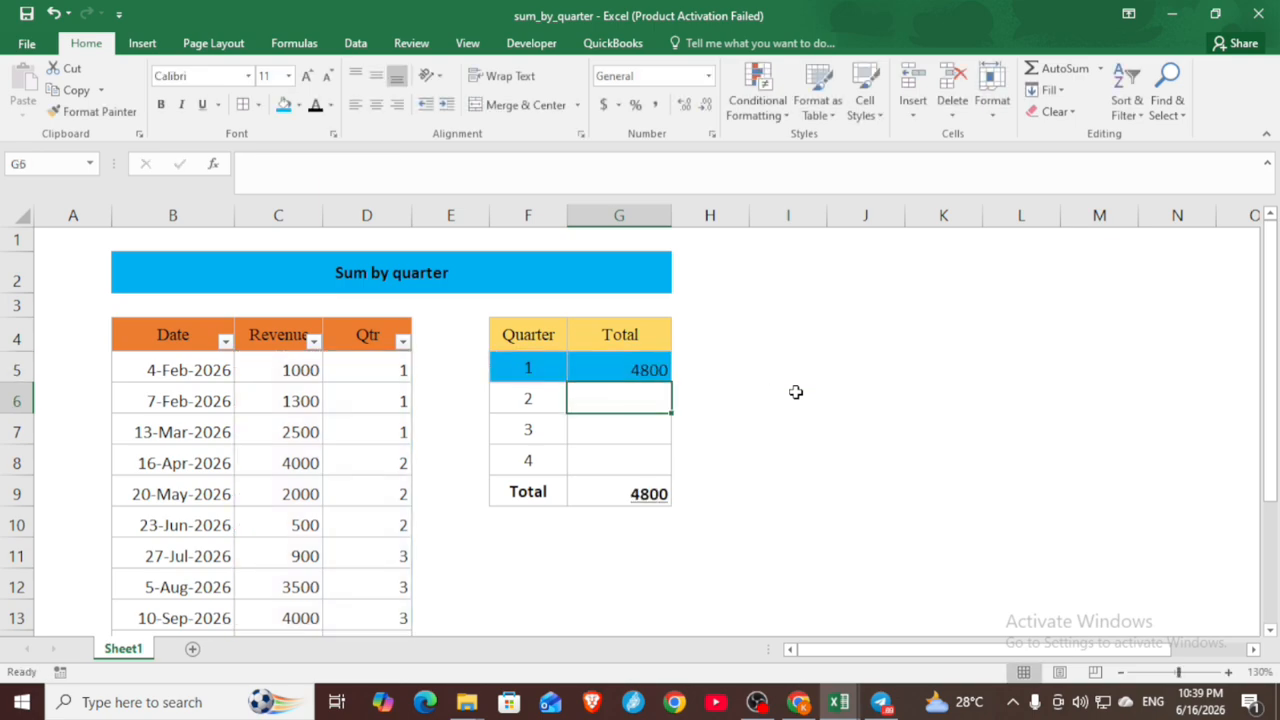
Copy the SUMIF formula from G5 down to G8 and check the results for quarters 2 and 3.
click(634, 377)
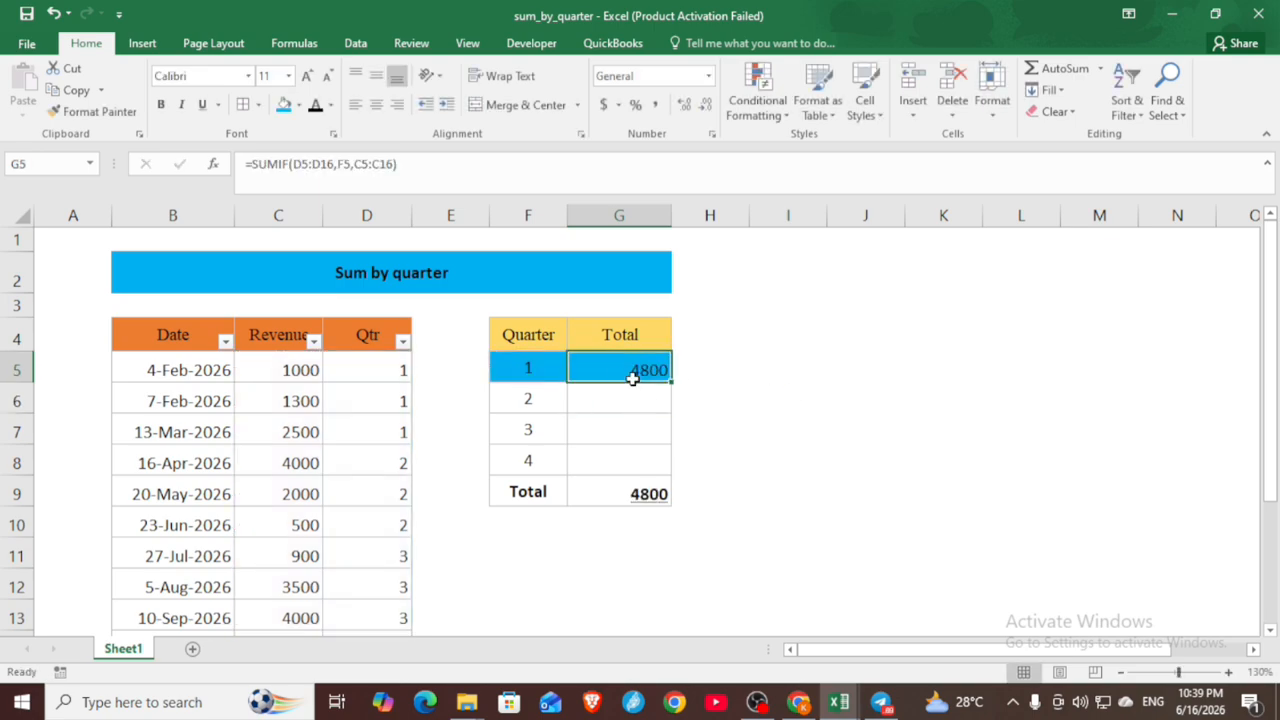
click(544, 370)
click(637, 382)
drag(673, 385, 677, 466)
click(657, 401)
click(657, 432)
Fill the quarter 2 row (F6:G6) with orange and the quarter 3 row (F7:G7) with green.
drag(531, 400, 620, 401)
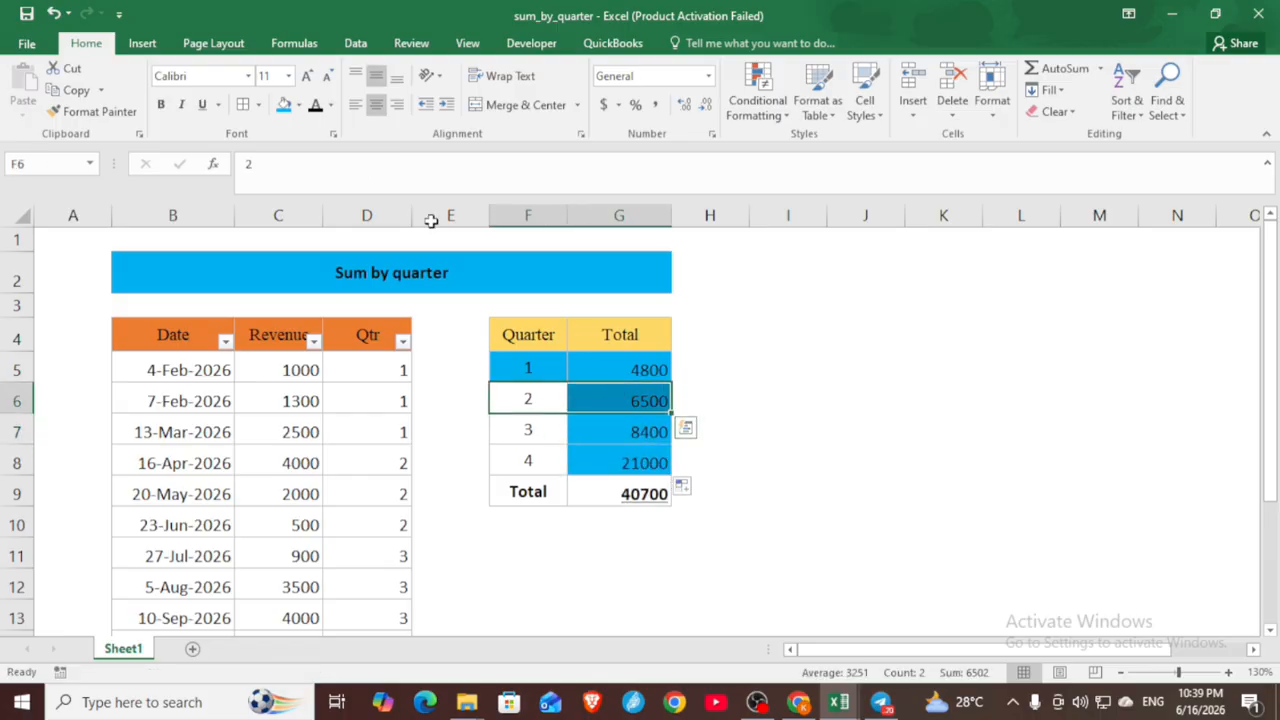
click(300, 105)
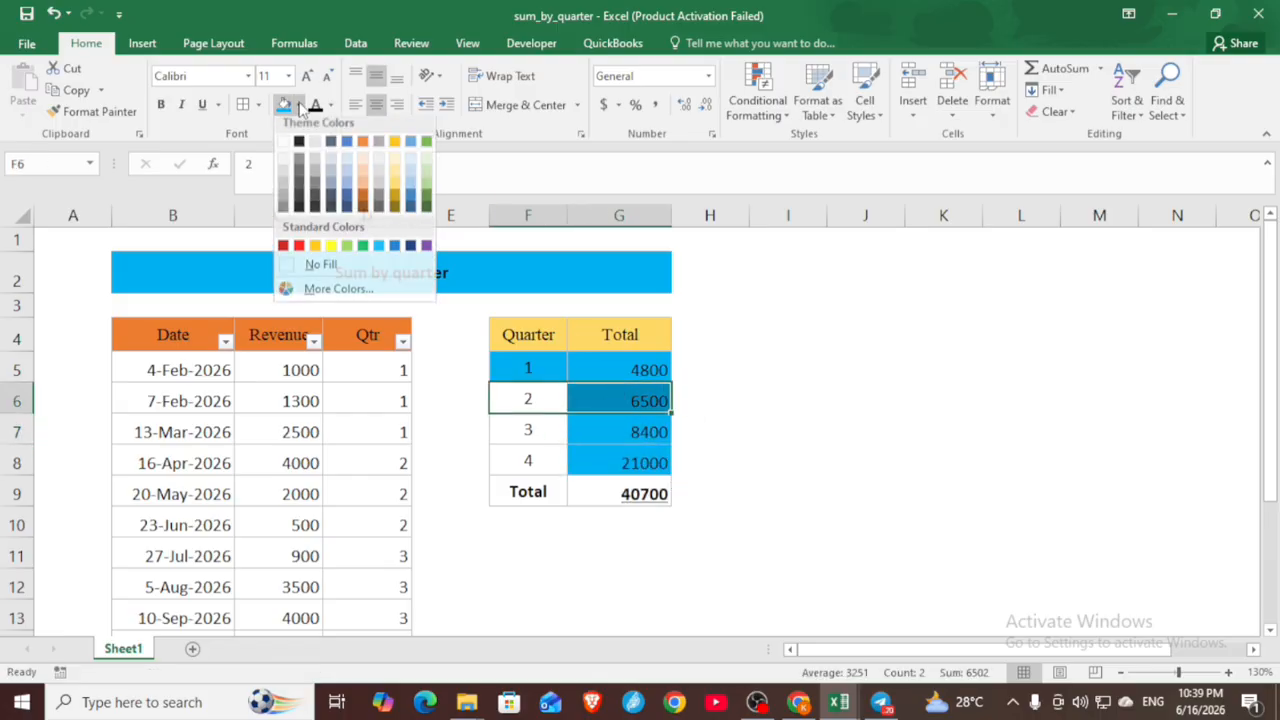
click(315, 245)
drag(508, 437, 598, 432)
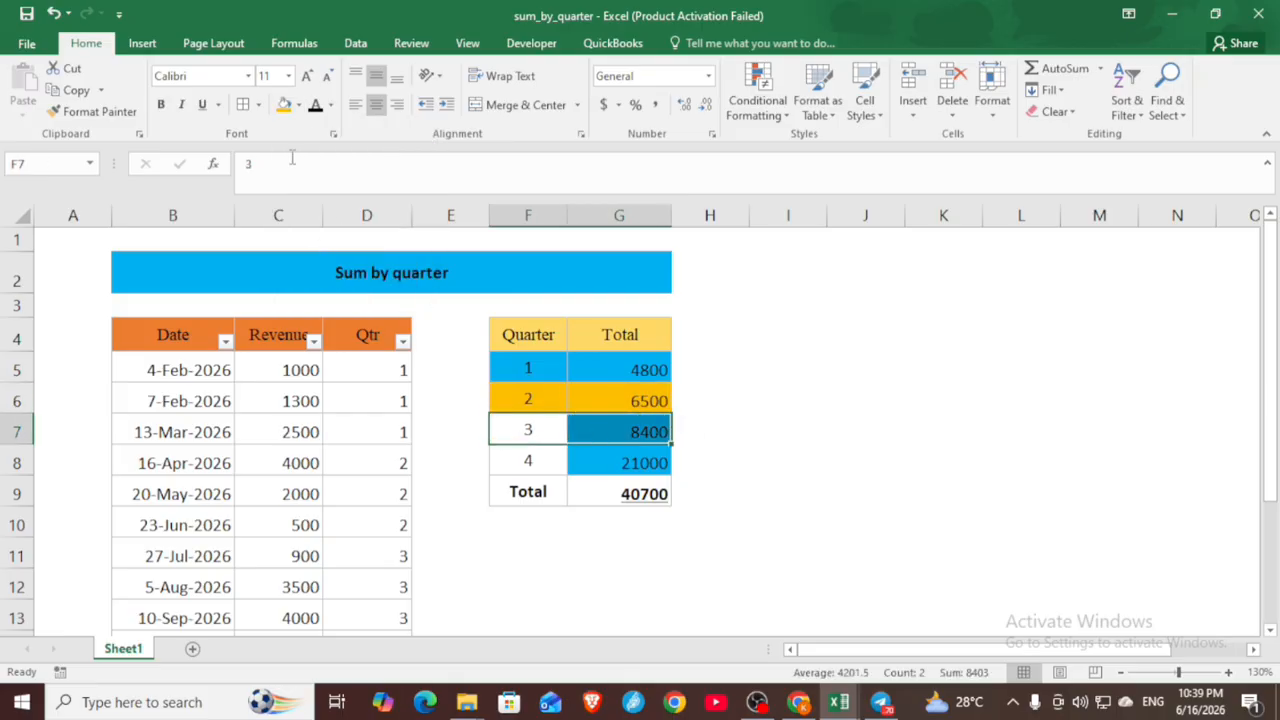
click(299, 105)
click(361, 253)
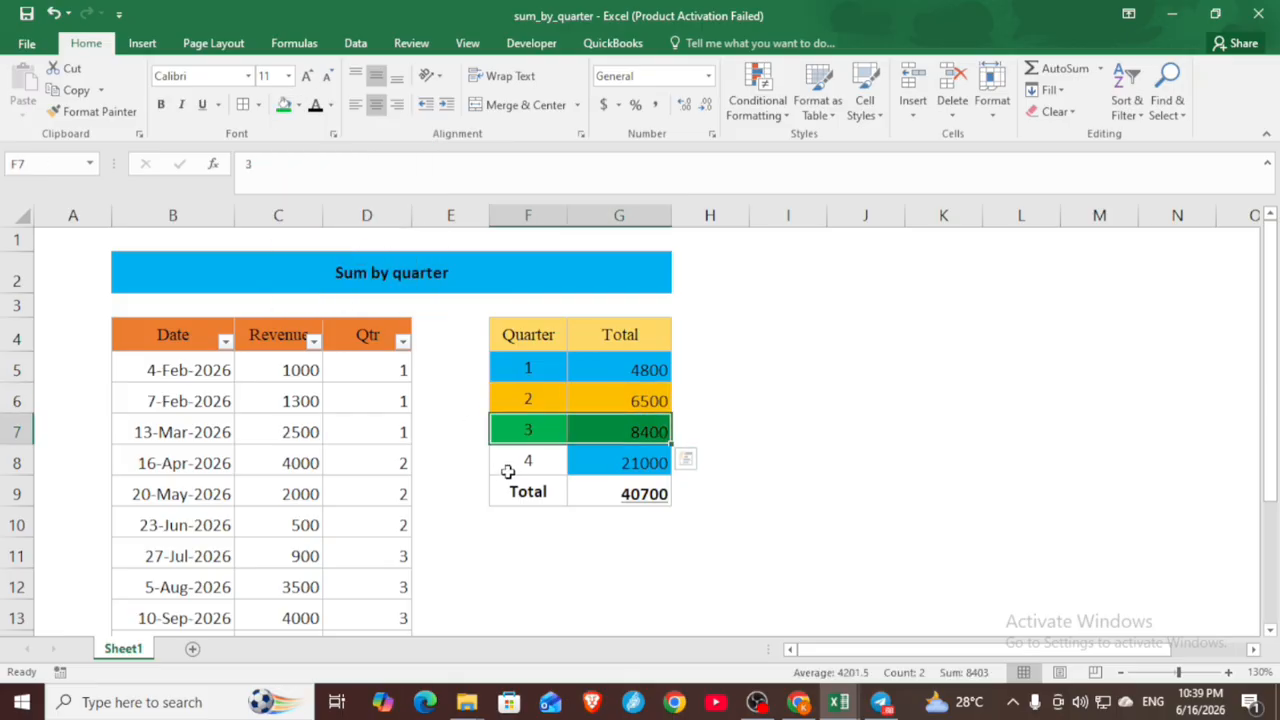
Fill the quarter 4 row (F8:G8) of the summary table with purple.
drag(510, 466, 595, 463)
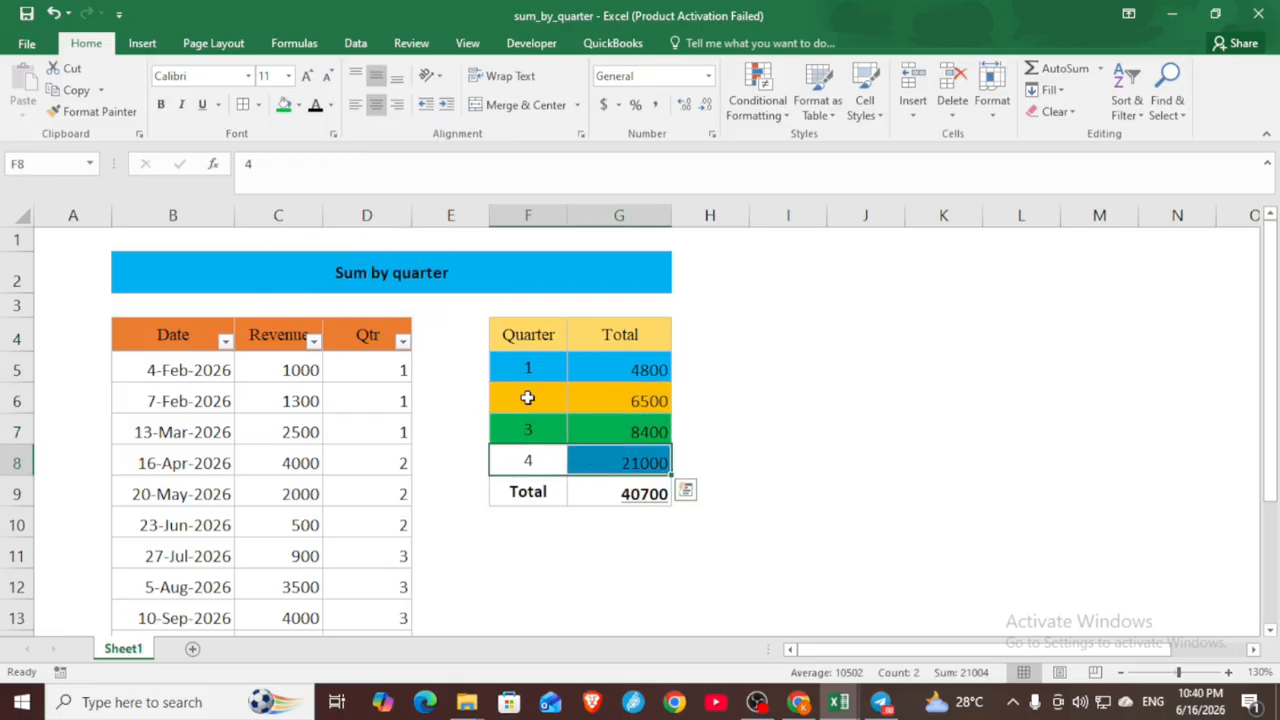
click(299, 105)
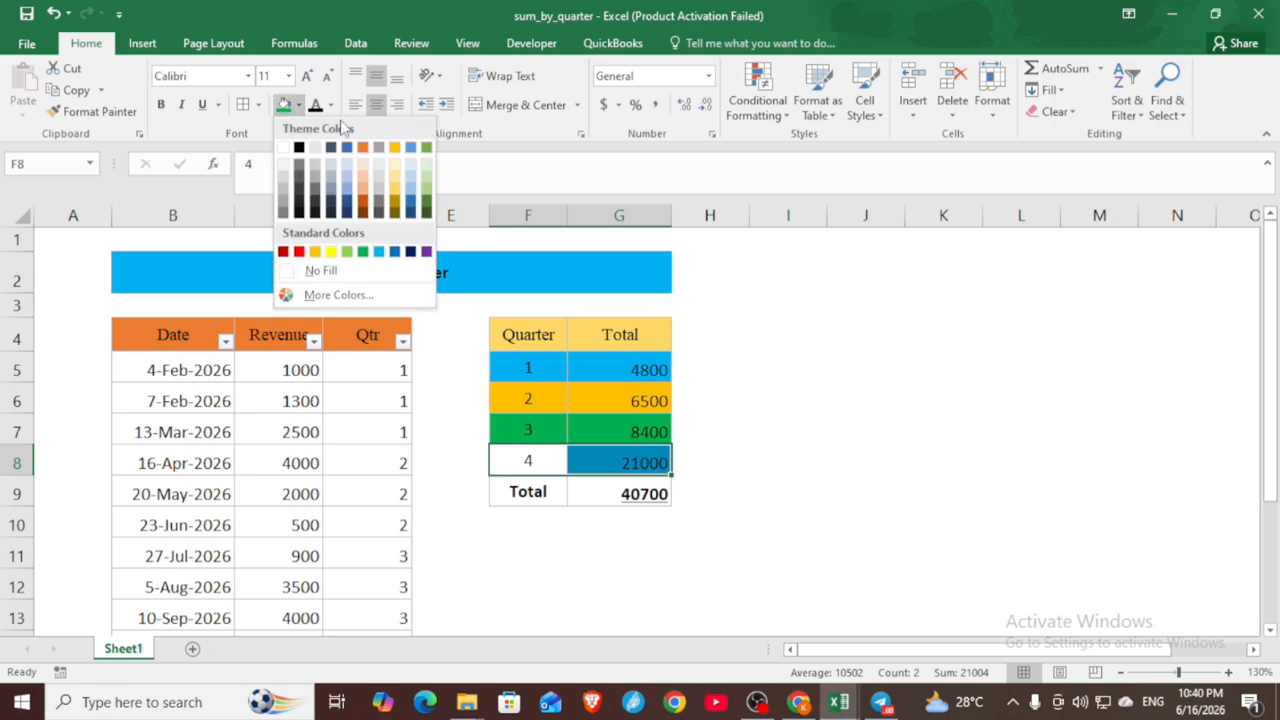
click(427, 251)
Review the summary table's grand total formula and each quarter's total in rows 5 to 8.
click(640, 398)
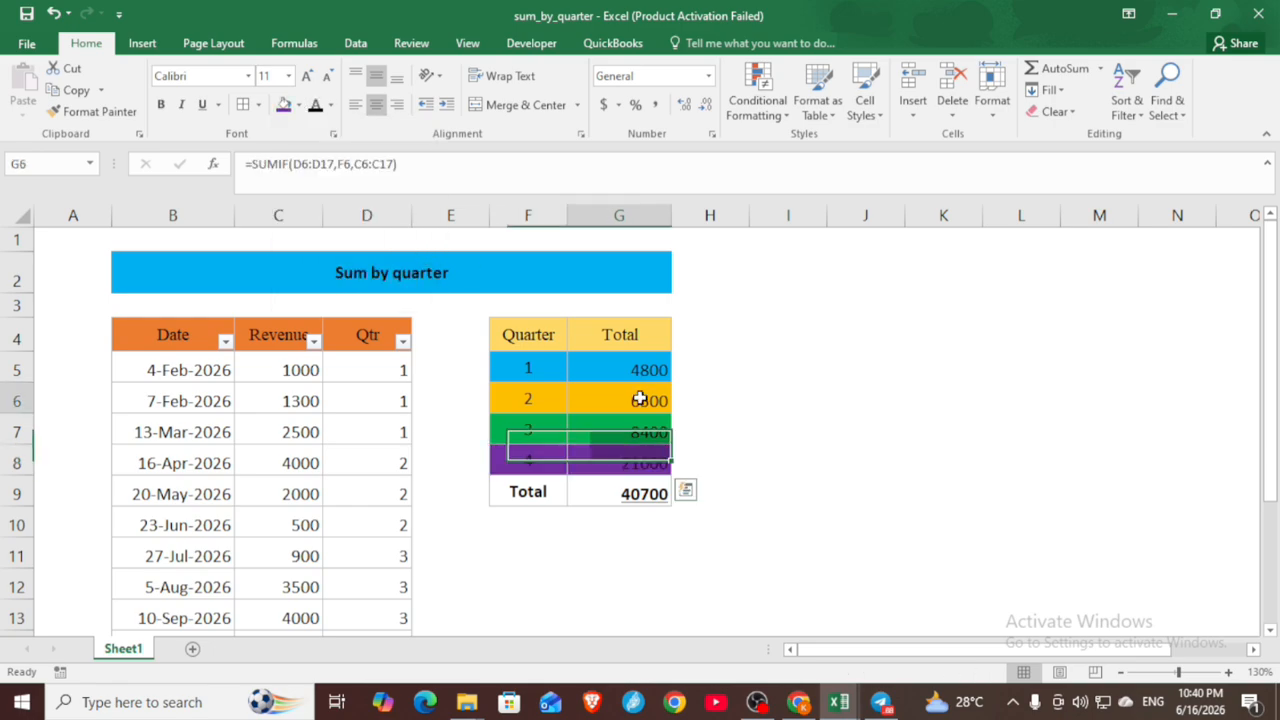
click(610, 484)
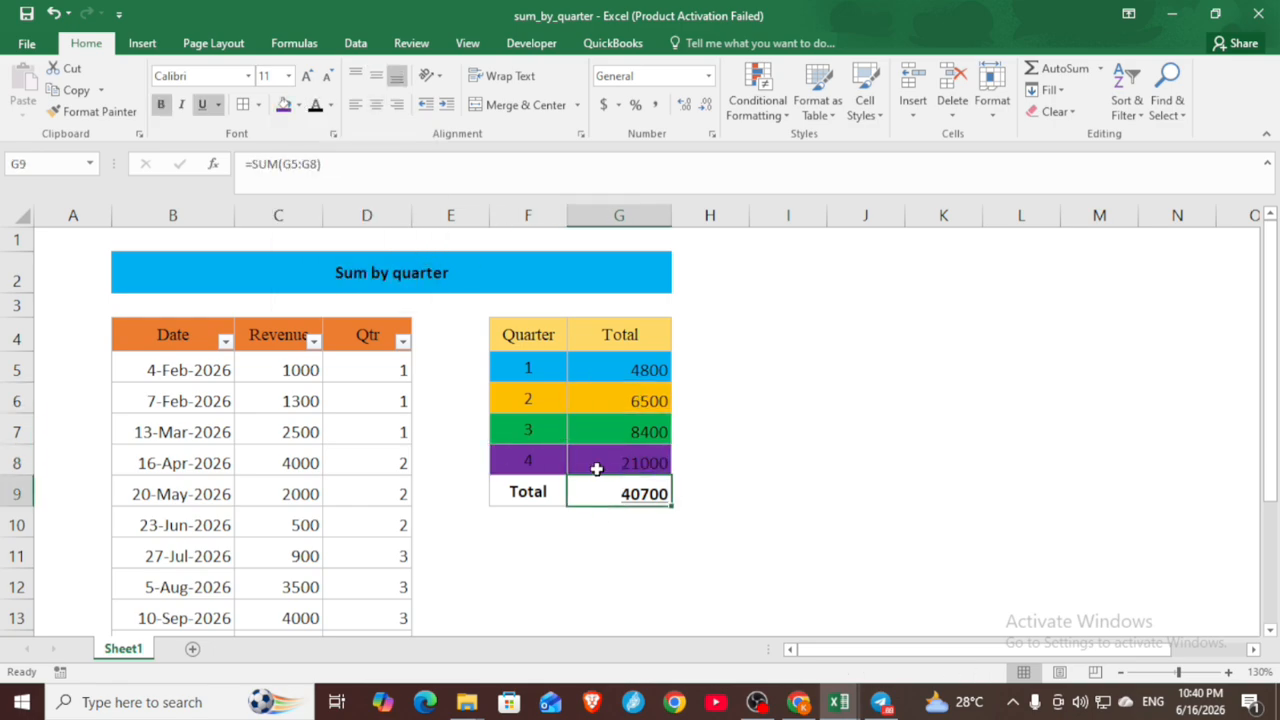
click(645, 372)
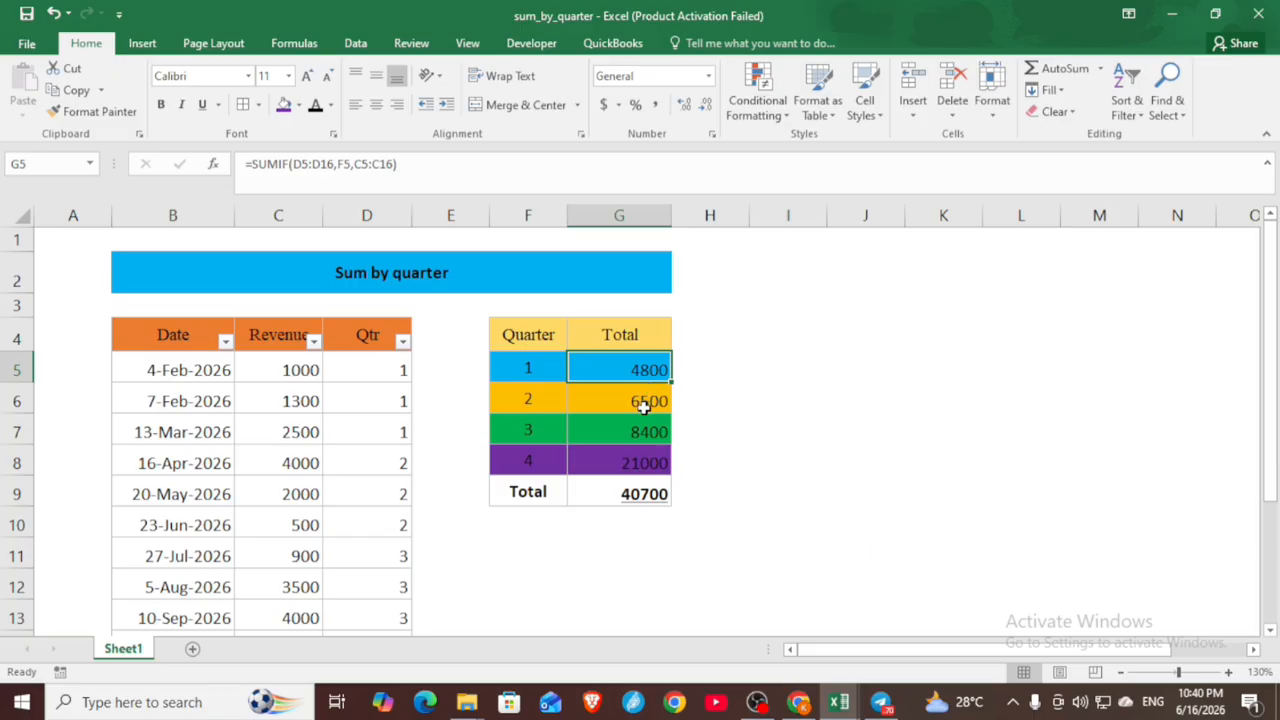
click(638, 406)
click(566, 398)
drag(566, 398, 625, 402)
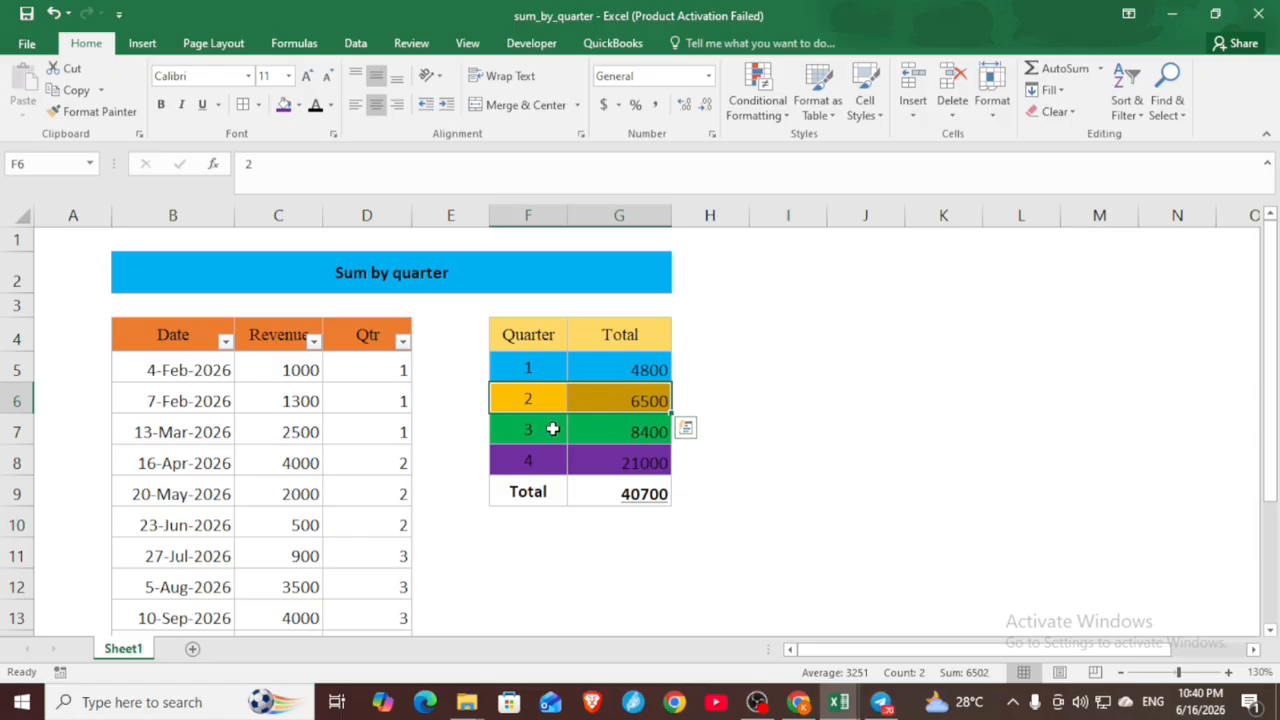
drag(552, 429, 607, 430)
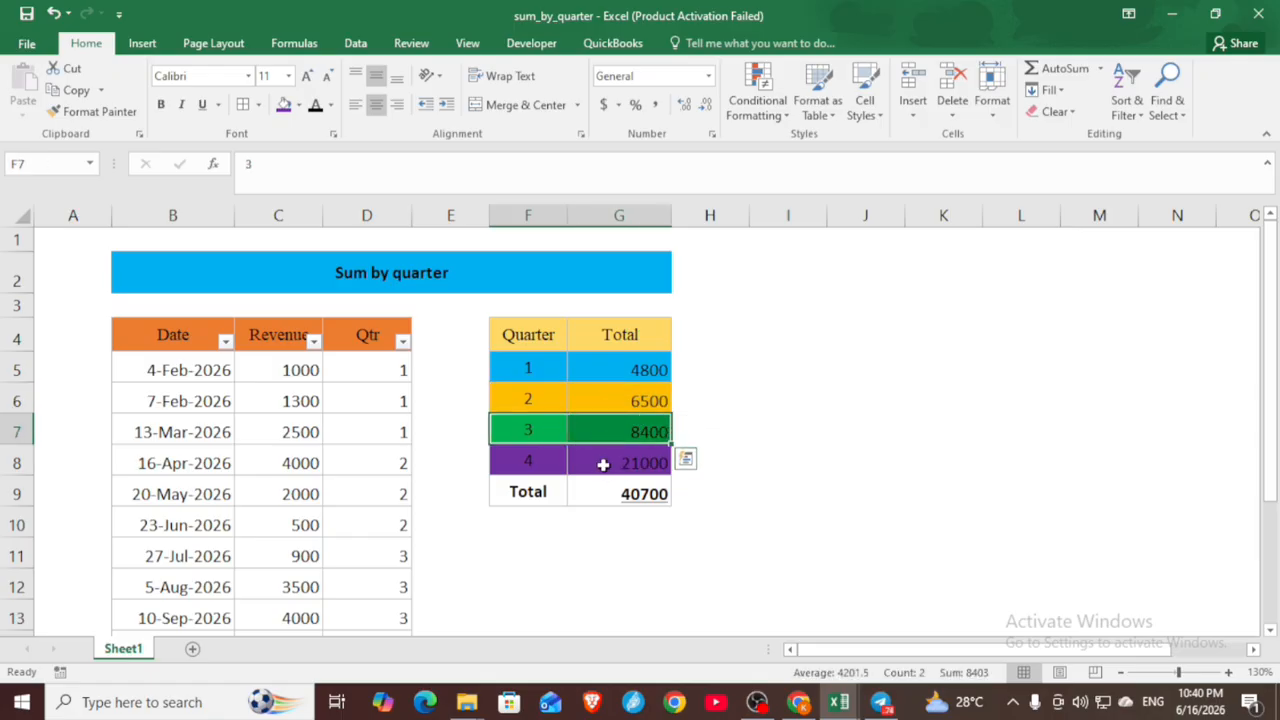
drag(537, 460, 636, 464)
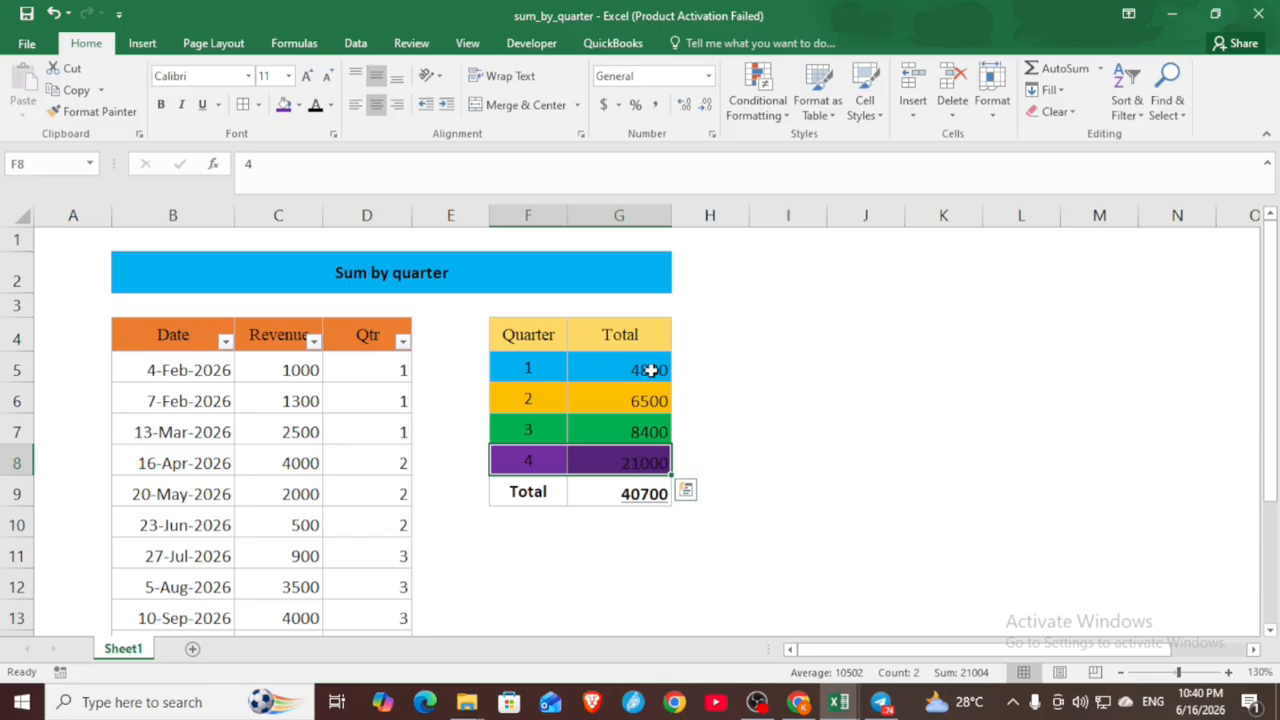
drag(651, 369, 646, 457)
Fill the grand total cells yellow in both tables: G9 in the summary table and C17 in the Revenue column.
click(651, 491)
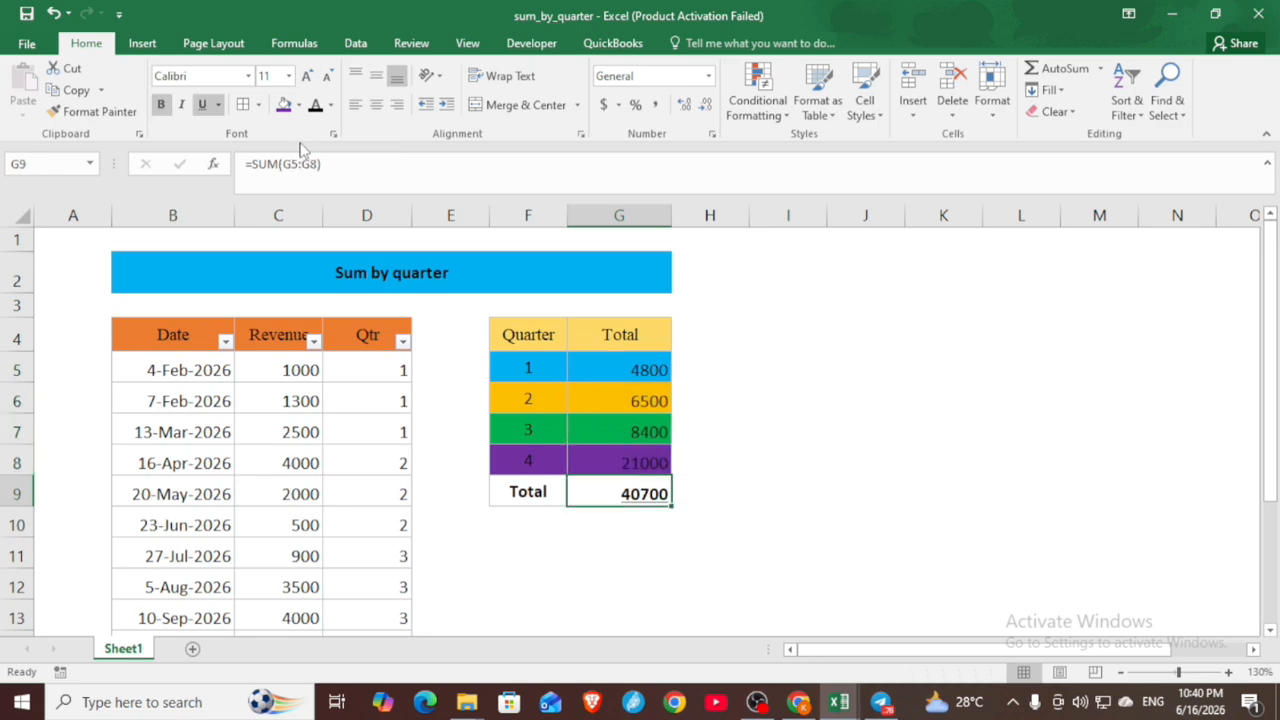
click(298, 105)
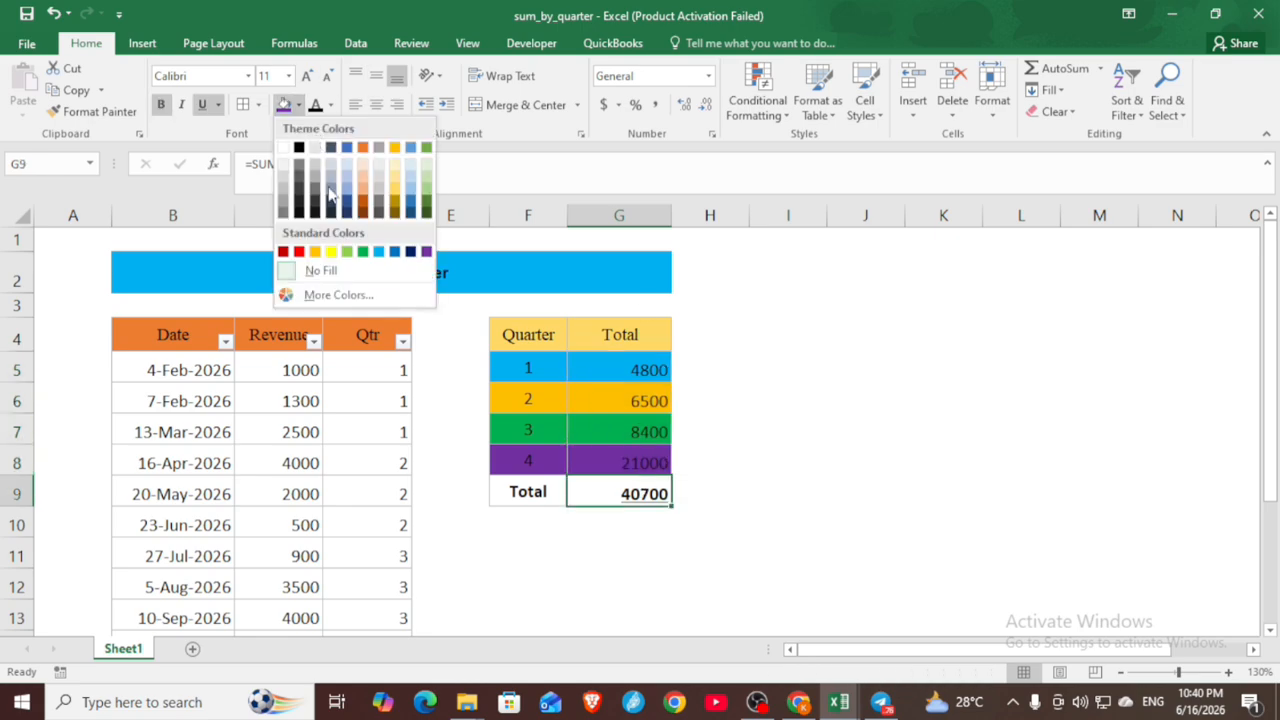
click(331, 251)
scroll(357, 400, down, 2)
scroll(366, 400, up, 1)
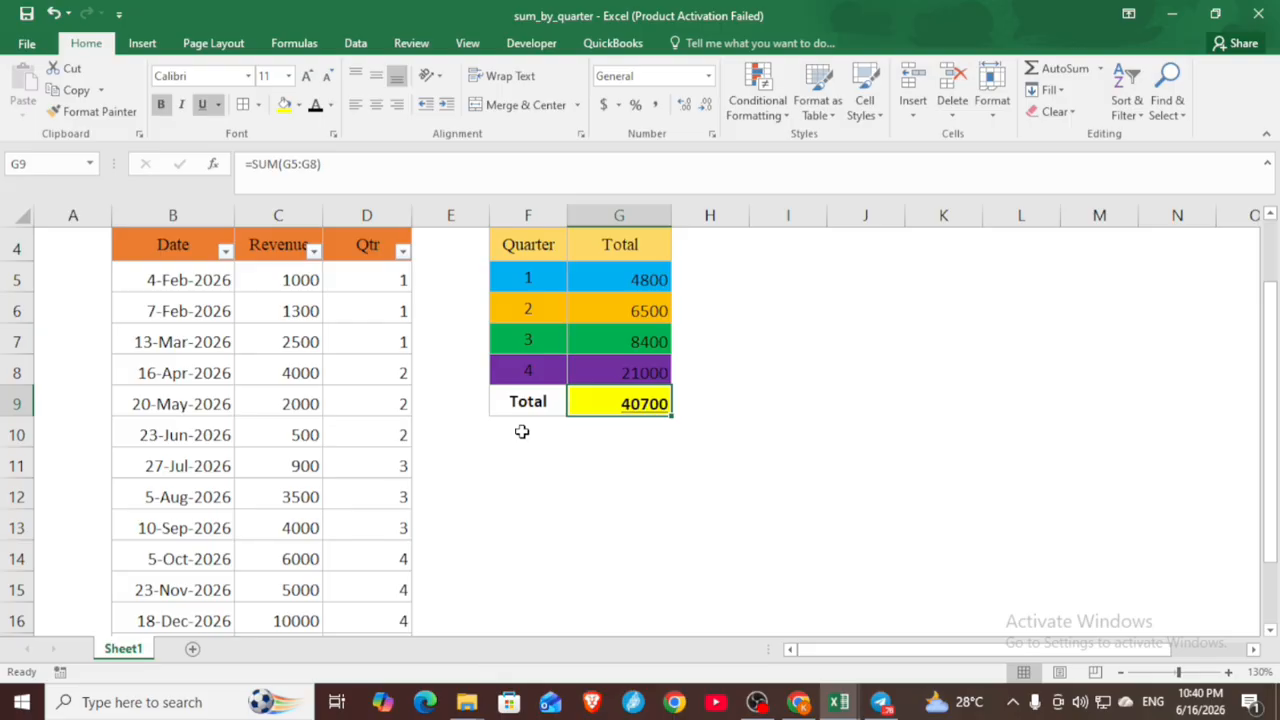
scroll(522, 431, down, 1)
click(297, 545)
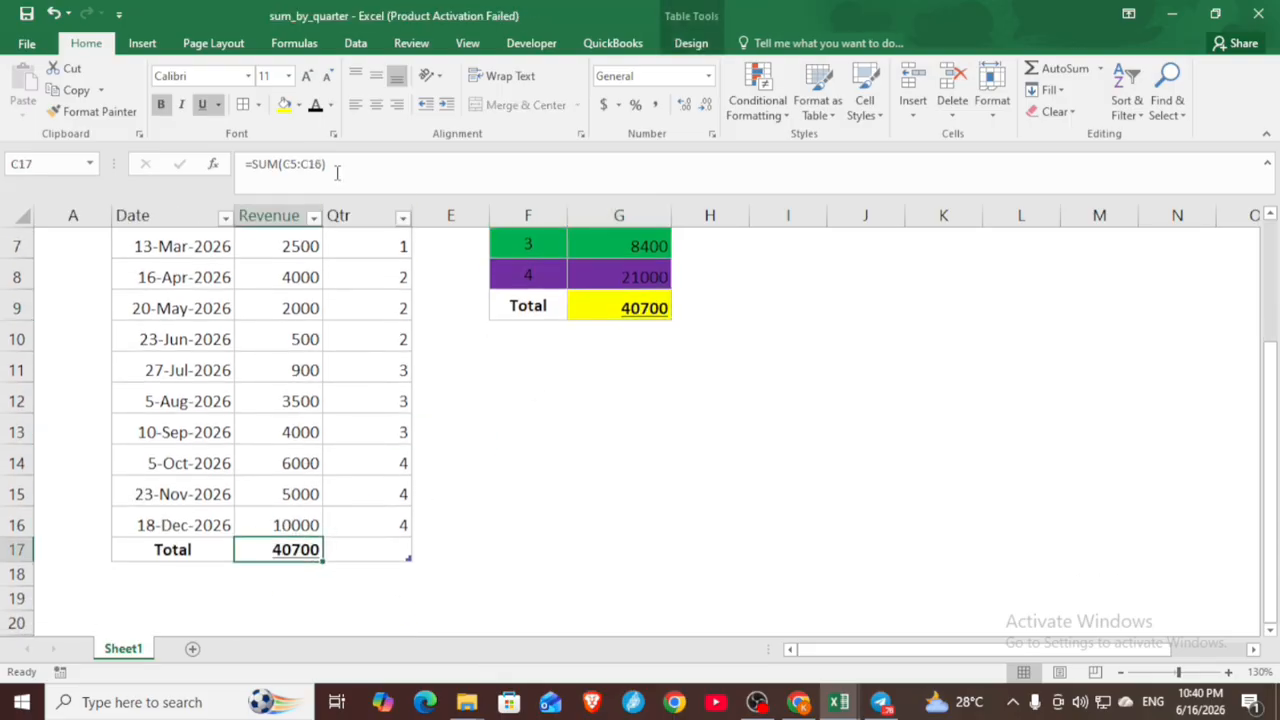
click(285, 105)
Check the sum of the Revenue cells C5:C16 against the summary table's grand total in G9.
scroll(277, 563, up, 1)
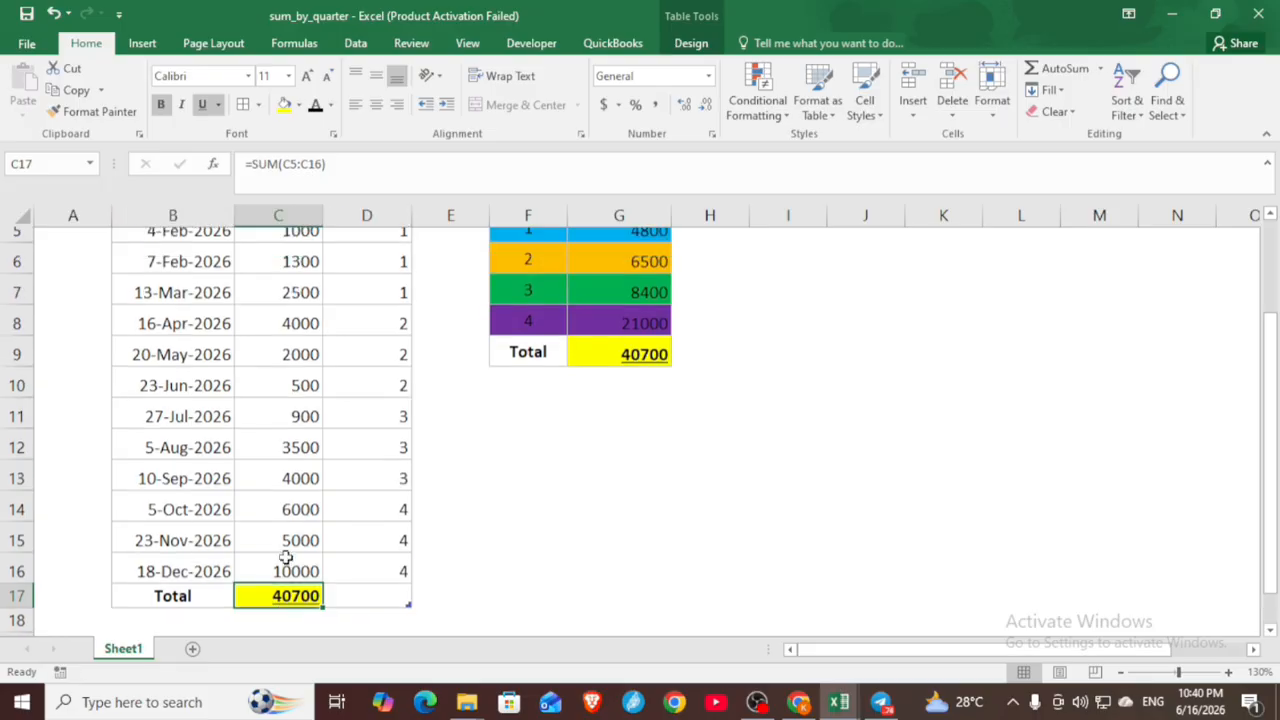
drag(308, 284, 297, 551)
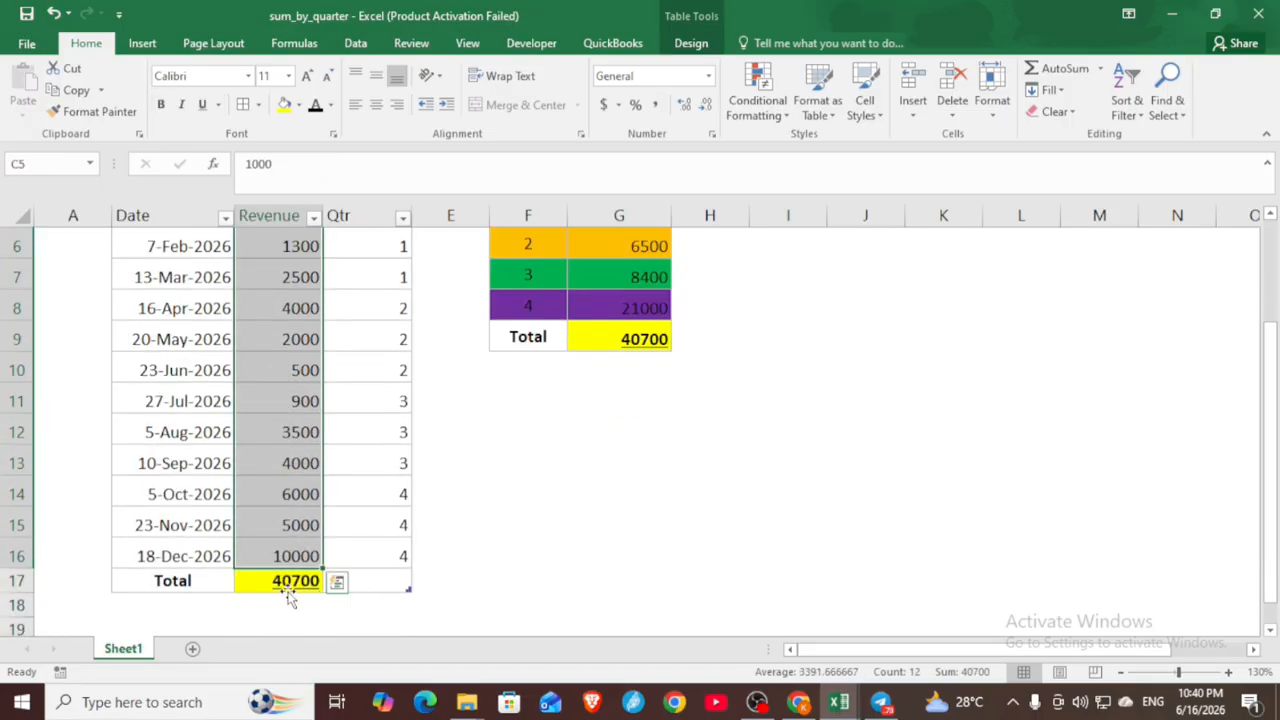
scroll(583, 549, up, 1)
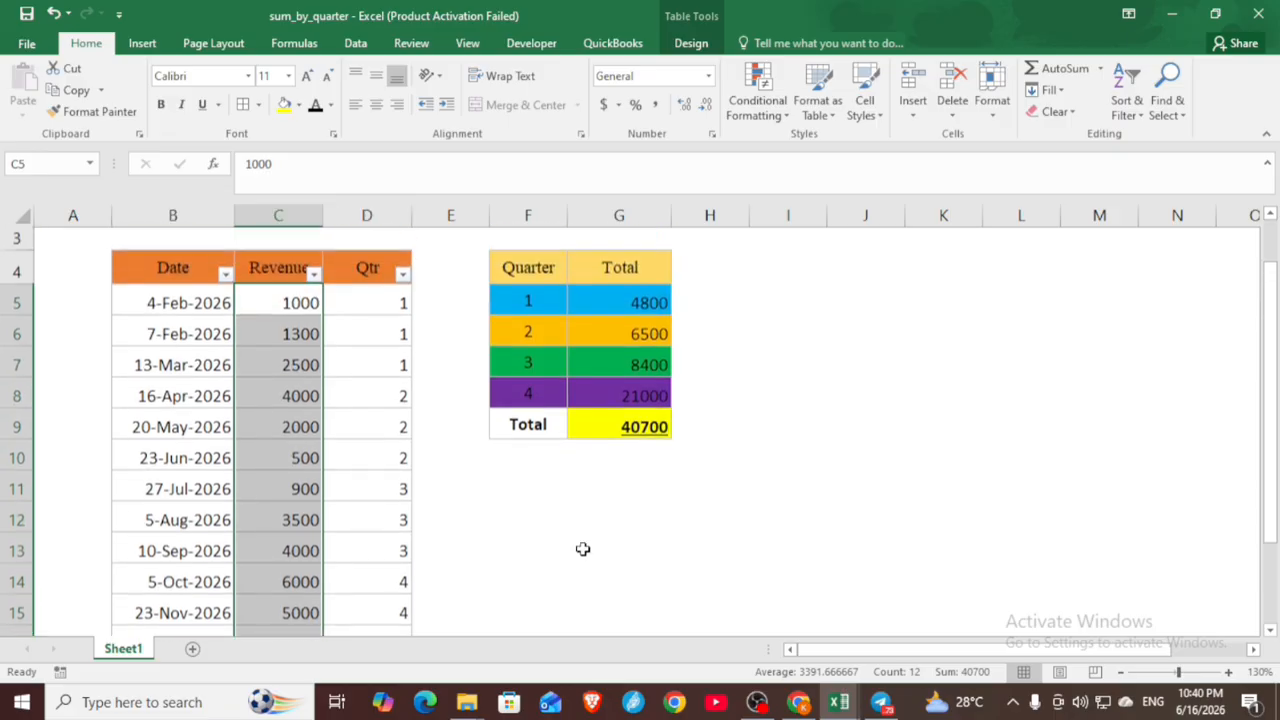
click(634, 434)
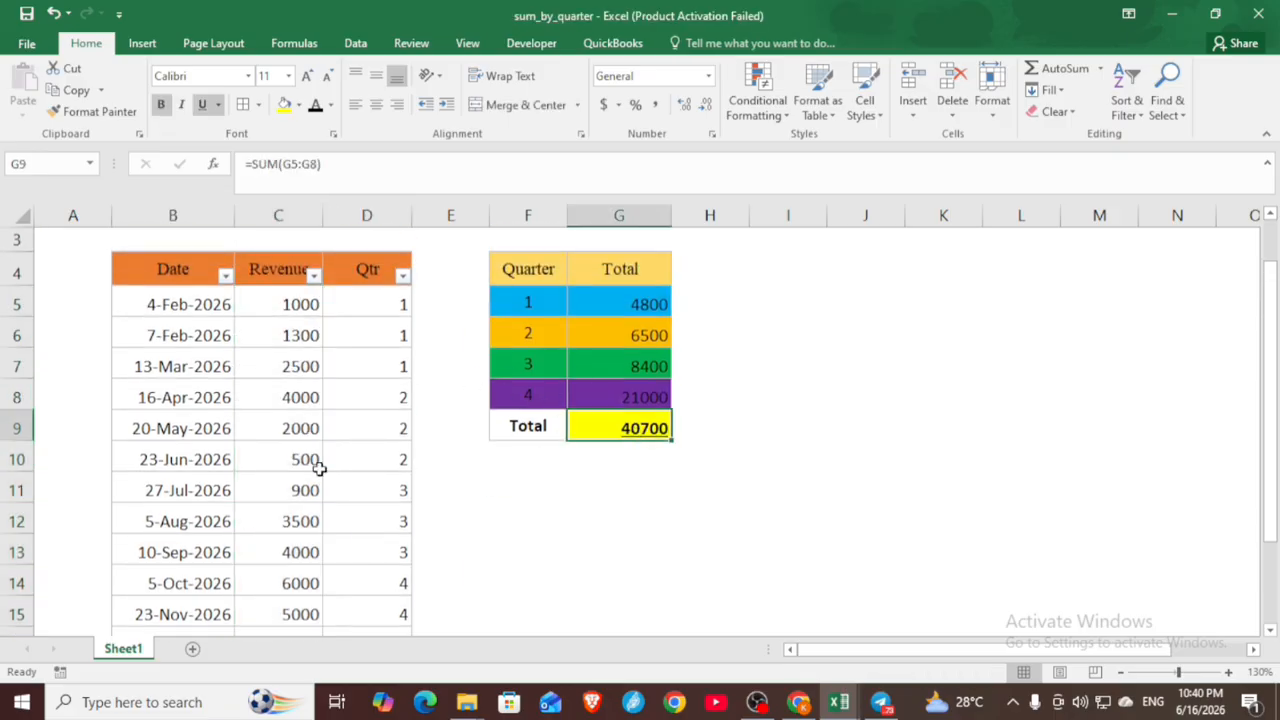